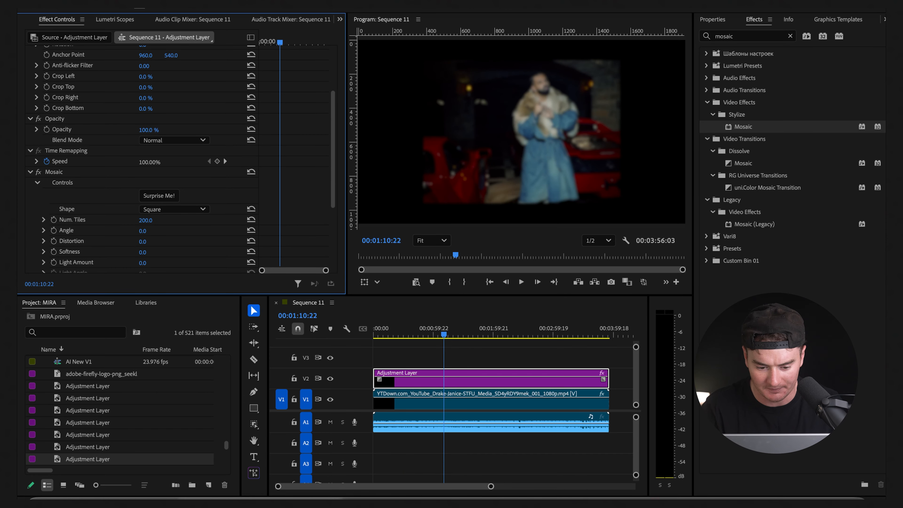
Try a higher Softness for the Mosaic effect on the adjustment layer, and reset it to 0.
{"action": "scroll", "coordinate": [477, 137], "scroll_direction": "up", "scroll_amount": 5}
{"action": "scroll", "coordinate": [556, 123], "scroll_direction": "up", "scroll_amount": 2}
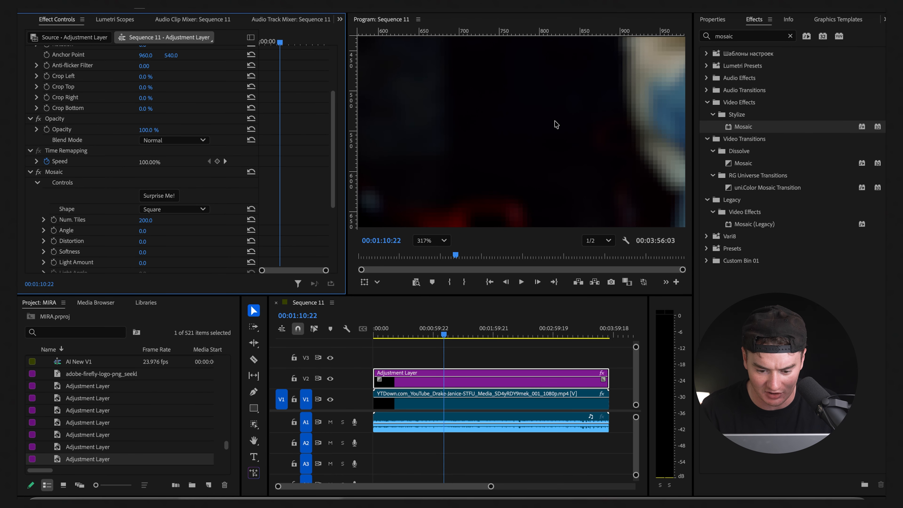
{"action": "scroll", "coordinate": [555, 123], "scroll_direction": "down", "scroll_amount": 5}
{"action": "scroll", "coordinate": [557, 124], "scroll_direction": "down", "scroll_amount": 2}
{"action": "scroll", "coordinate": [145, 213], "scroll_direction": "down", "scroll_amount": 3}
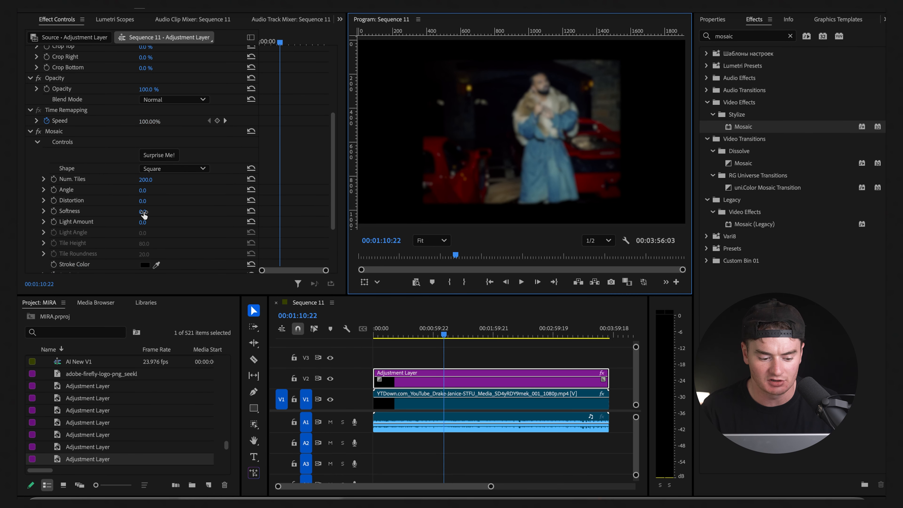
{"action": "left_click_drag", "start_coordinate": [144, 212], "coordinate": [152, 211]}
{"action": "left_click", "coordinate": [152, 210]}
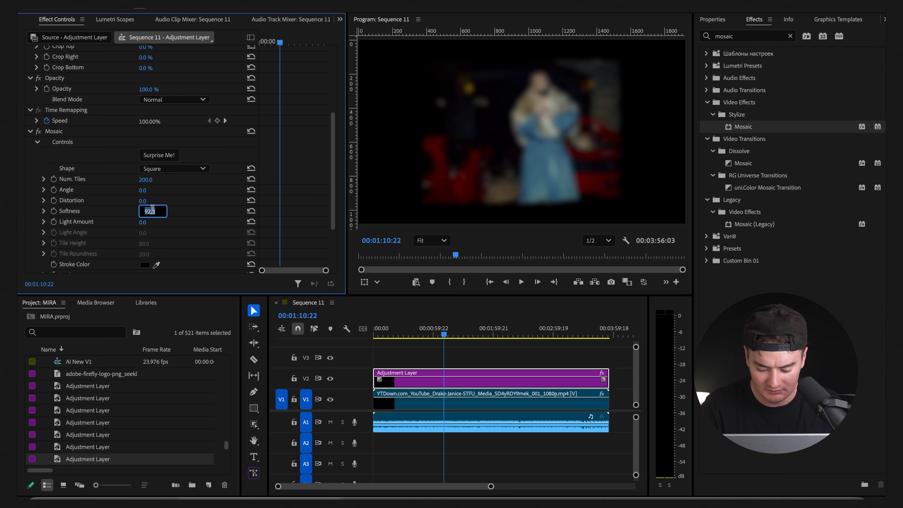
{"action": "type", "text": "0"}
{"action": "key", "text": "Return"}
Set the Mosaic effect's Stroke Amount to 30% and check the tile grid up close in the preview.
{"action": "scroll", "coordinate": [169, 216], "scroll_direction": "down", "scroll_amount": 3}
{"action": "left_click", "coordinate": [149, 246]}
{"action": "type", "text": "30"}
{"action": "key", "text": "Return"}
{"action": "scroll", "coordinate": [540, 118], "scroll_direction": "down", "scroll_amount": 5}
{"action": "scroll", "coordinate": [540, 118], "scroll_direction": "up", "scroll_amount": 10}
{"action": "scroll", "coordinate": [541, 118], "scroll_direction": "up", "scroll_amount": 4}
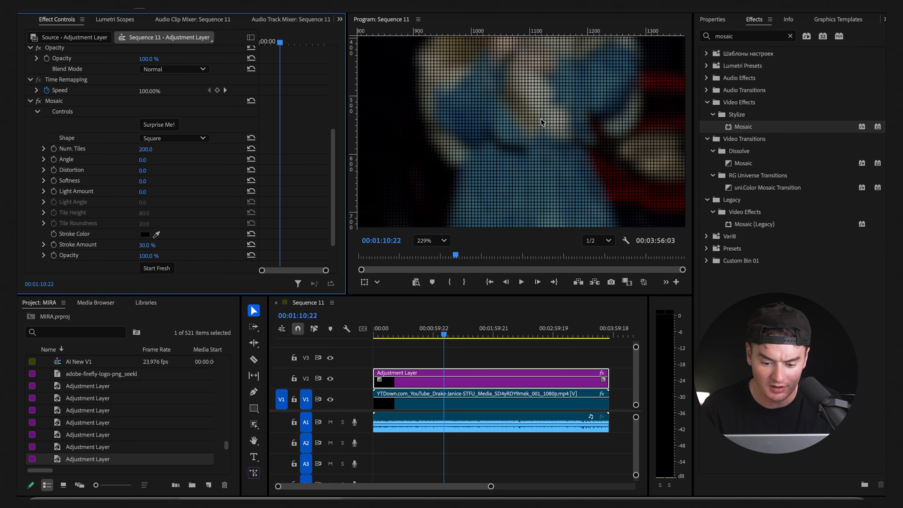
{"action": "left_click", "coordinate": [431, 241]}
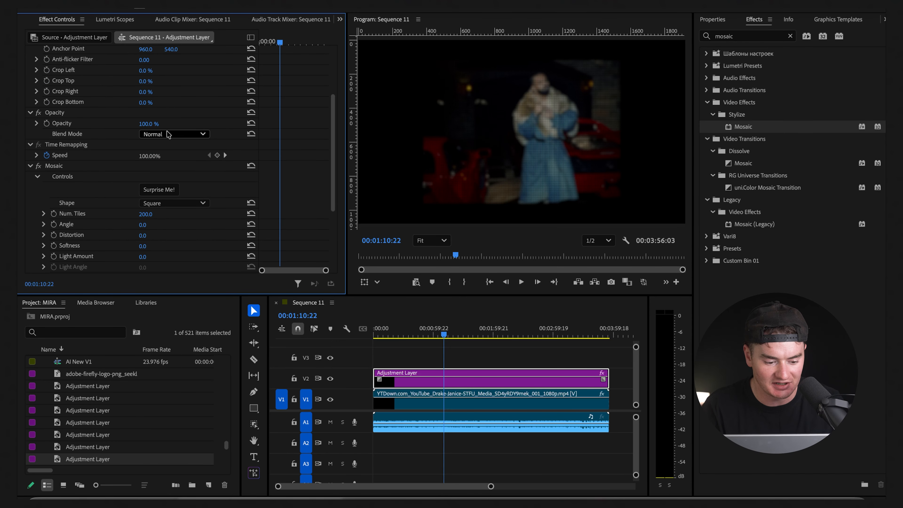
Set the Mosaic adjustment layer's opacity to 10% and check the picture up close.
{"action": "left_click", "coordinate": [148, 123]}
{"action": "type", "text": "10"}
{"action": "key", "text": "Return"}
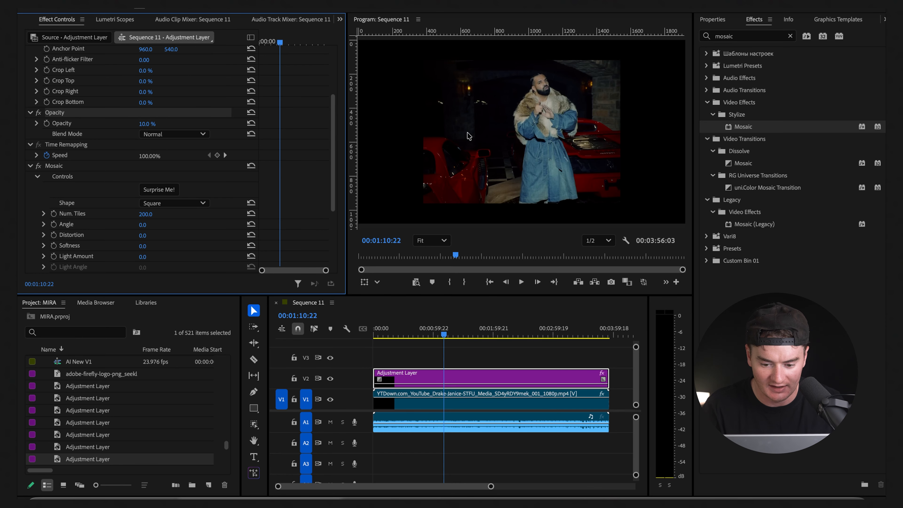
{"action": "scroll", "coordinate": [543, 120], "scroll_direction": "up", "scroll_amount": 5}
{"action": "scroll", "coordinate": [543, 120], "scroll_direction": "down", "scroll_amount": 3}
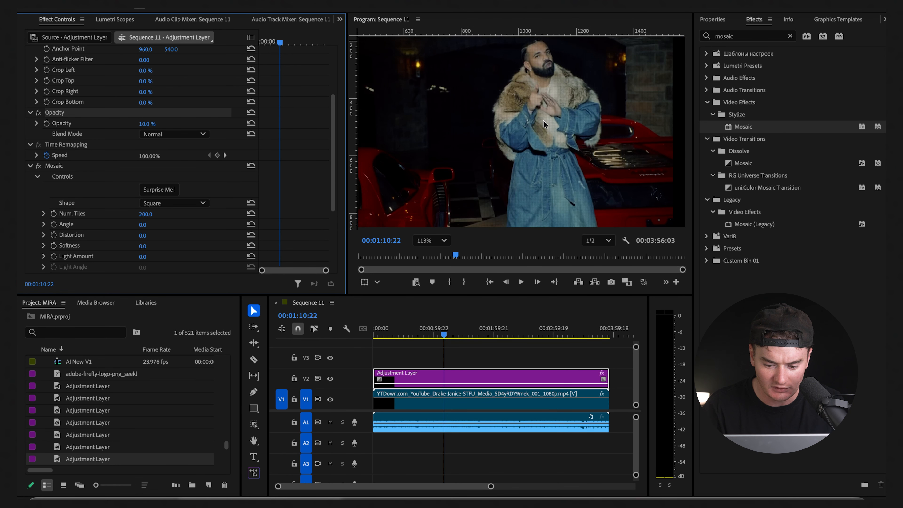
{"action": "scroll", "coordinate": [543, 120], "scroll_direction": "down", "scroll_amount": 2}
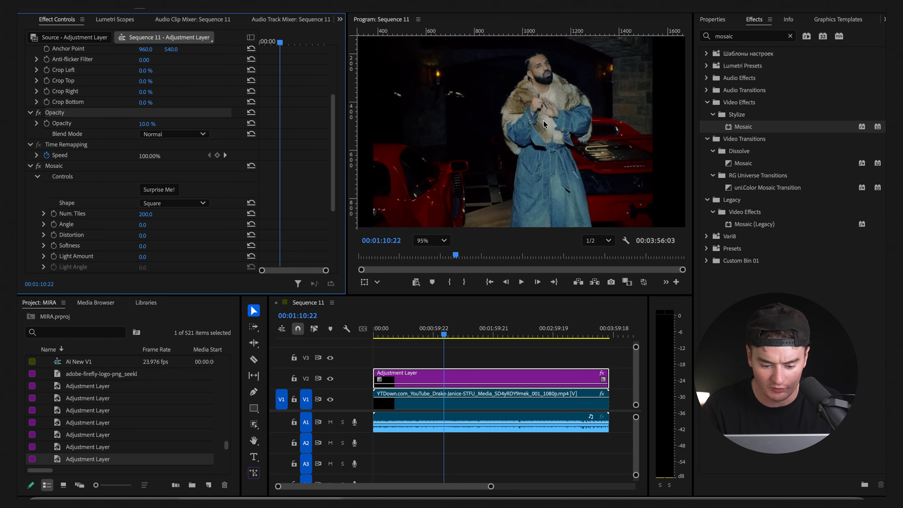
Set the Mosaic adjustment layer's opacity to 30% and fit the preview to the frame.
{"action": "left_click", "coordinate": [148, 124]}
{"action": "type", "text": "35"}
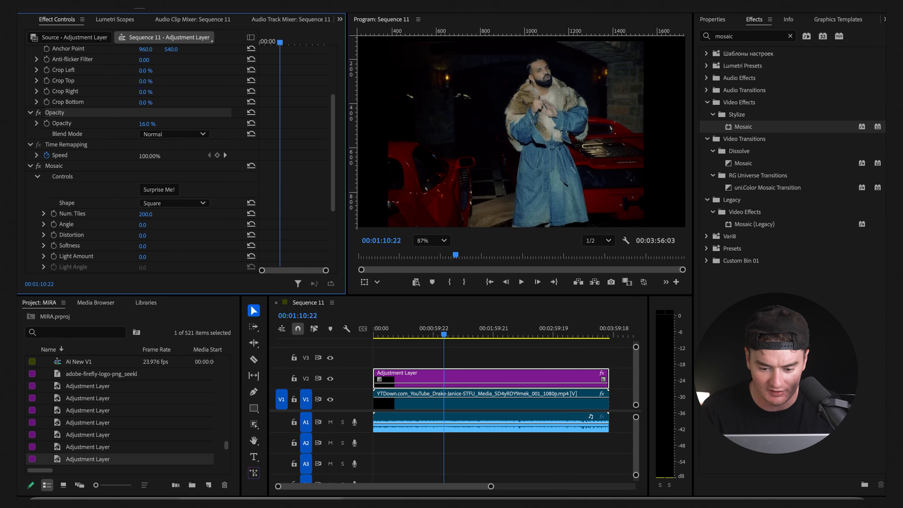
{"action": "key", "text": "Return"}
{"action": "left_click_drag", "start_coordinate": [153, 124], "coordinate": [154, 123]}
{"action": "left_click", "coordinate": [153, 124]}
{"action": "type", "text": "30"}
{"action": "key", "text": "Return"}
{"action": "scroll", "coordinate": [508, 110], "scroll_direction": "down", "scroll_amount": 3}
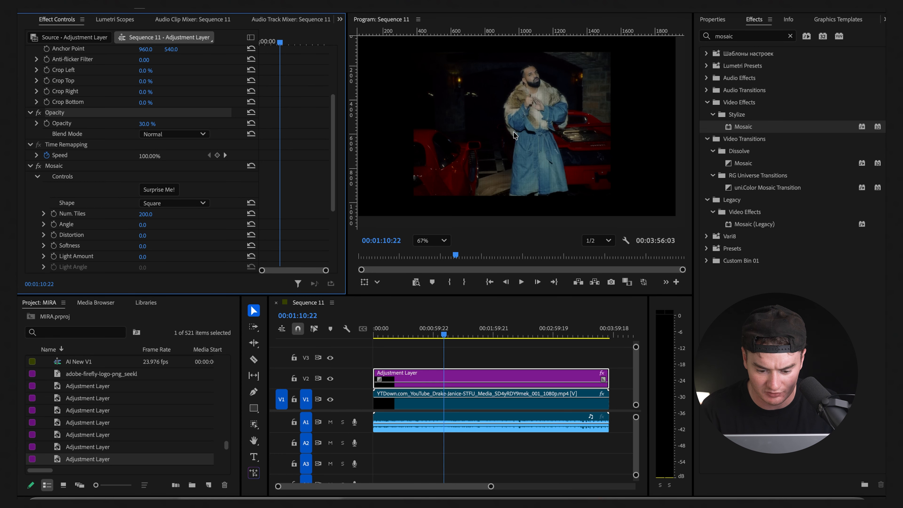
{"action": "left_click", "coordinate": [431, 241]}
{"action": "left_click", "coordinate": [424, 265]}
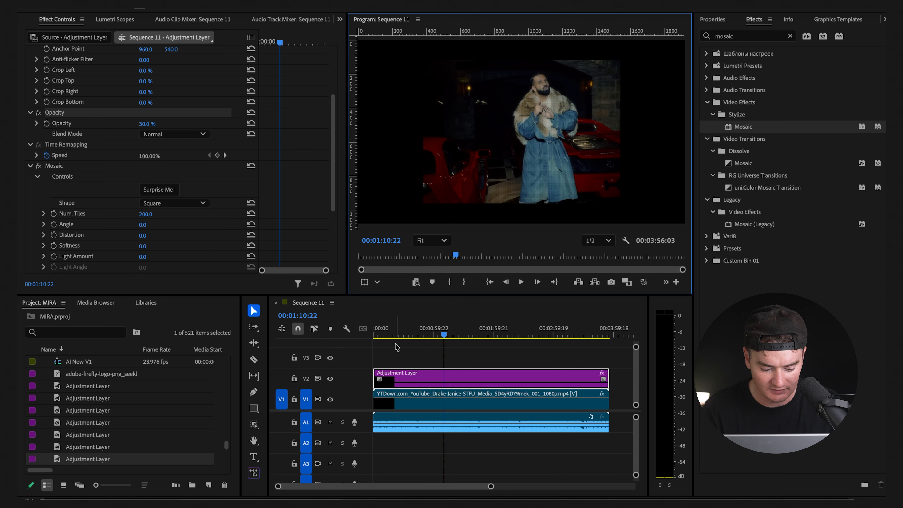
Create a new adjustment layer and place it on V3 above the Mosaic layer, spanning the whole clip.
{"action": "left_click", "coordinate": [209, 485]}
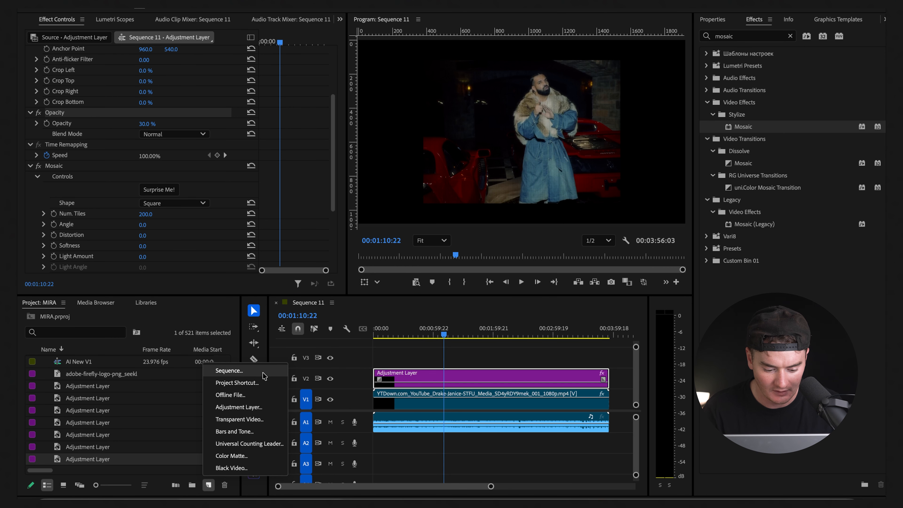
{"action": "left_click", "coordinate": [263, 408]}
{"action": "left_click", "coordinate": [510, 305]}
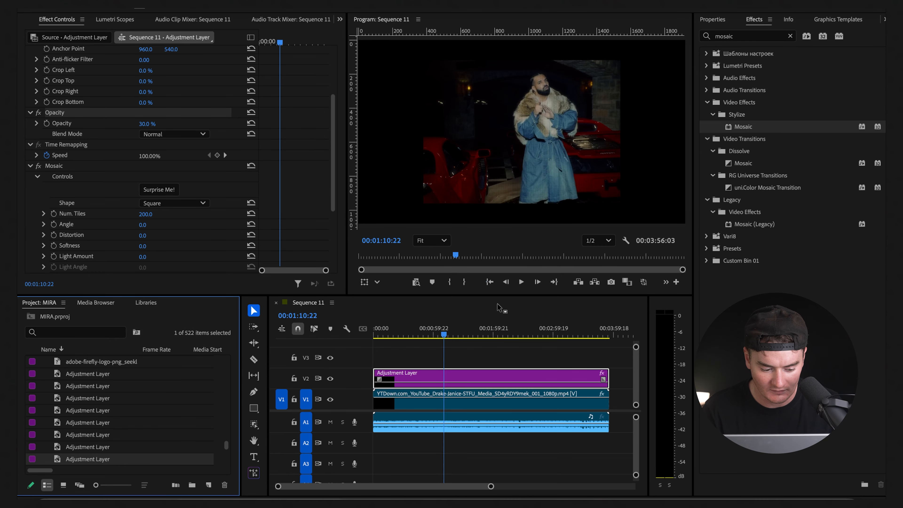
{"action": "left_click_drag", "start_coordinate": [127, 451], "coordinate": [472, 362]}
{"action": "key", "text": "minus"}
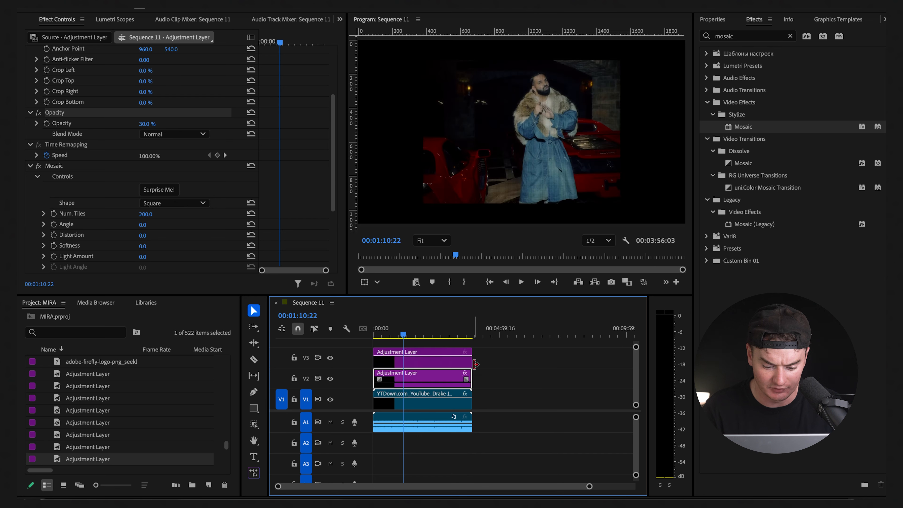
{"action": "key", "text": "equal"}
Find the RGB Split effect and apply it to the V3 adjustment layer.
{"action": "left_click", "coordinate": [416, 363]}
{"action": "left_click", "coordinate": [784, 35]}
{"action": "left_click", "coordinate": [790, 36]}
{"action": "type", "text": "rgb"}
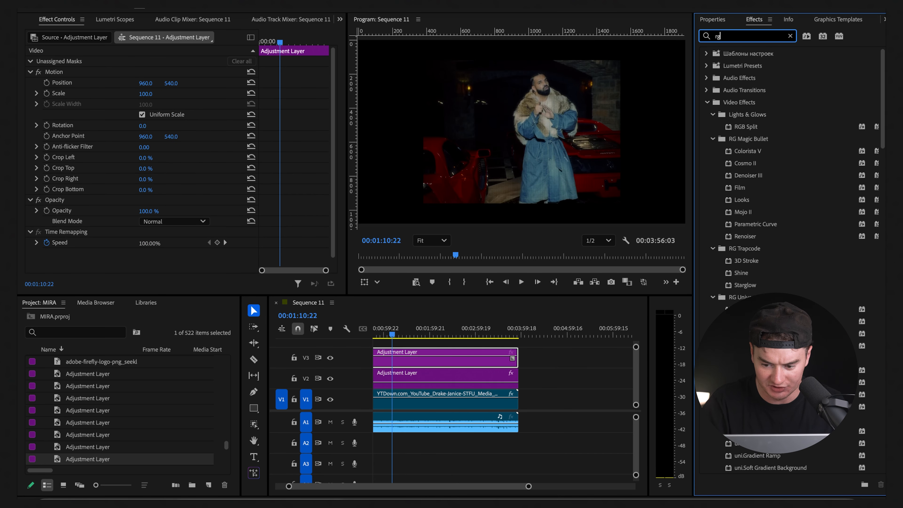
{"action": "left_click", "coordinate": [747, 127]}
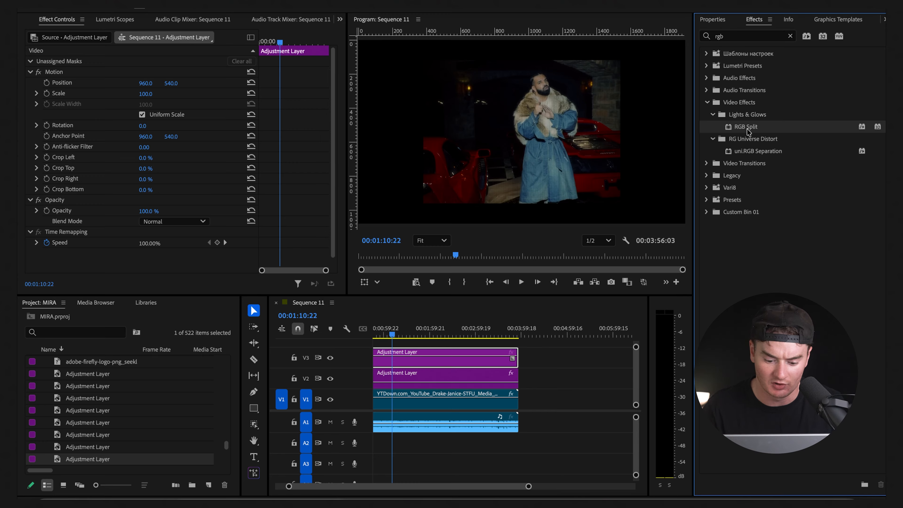
{"action": "left_click_drag", "start_coordinate": [747, 127], "coordinate": [400, 359]}
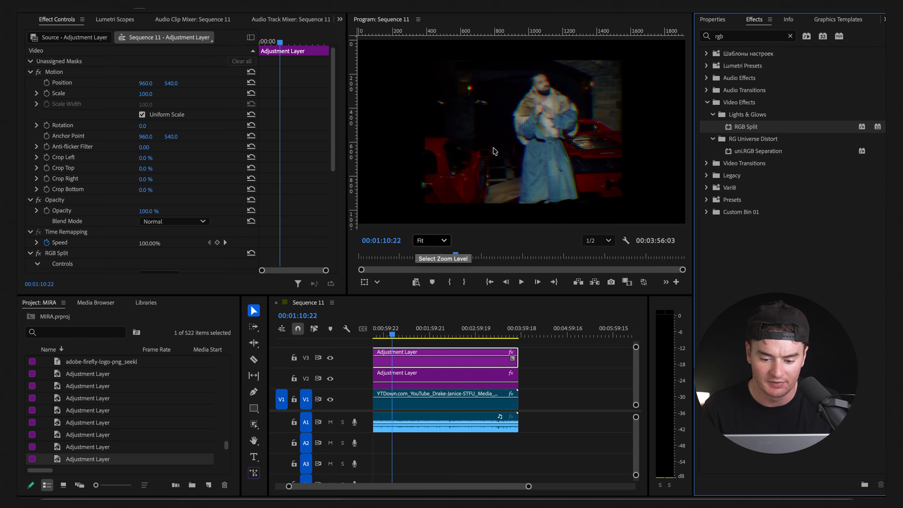
Set the RGB Split effect's Horizontal Split to 0.6% and inspect the colour fringing in the preview.
{"action": "scroll", "coordinate": [536, 128], "scroll_direction": "up", "scroll_amount": 5}
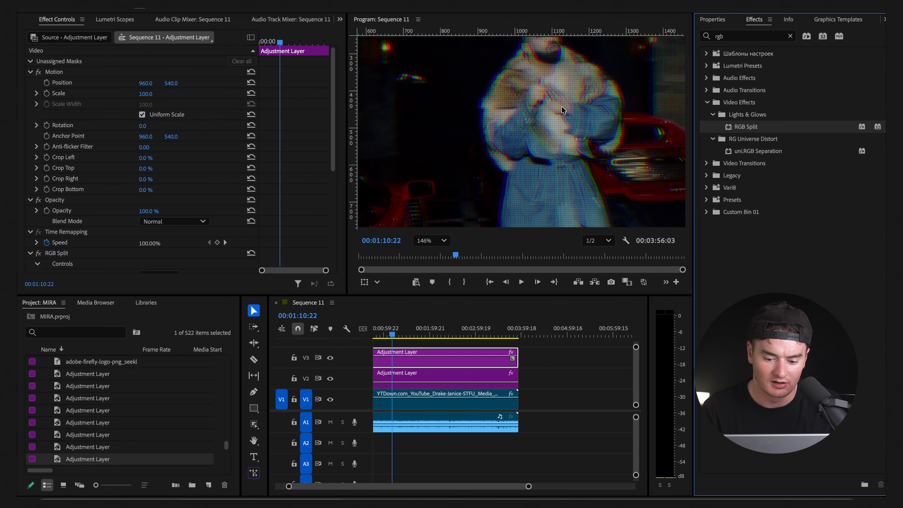
{"action": "scroll", "coordinate": [537, 106], "scroll_direction": "up", "scroll_amount": 1}
{"action": "left_click", "coordinate": [444, 240]}
{"action": "left_click", "coordinate": [433, 260]}
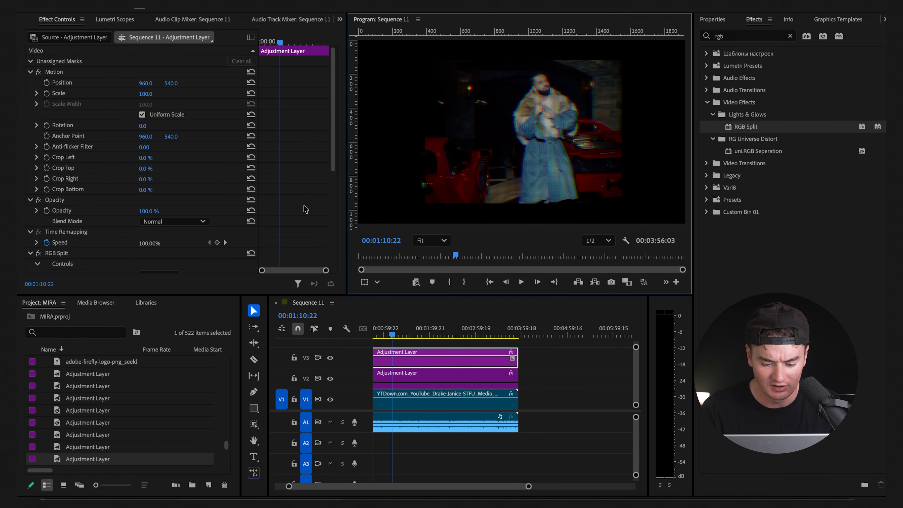
{"action": "scroll", "coordinate": [284, 186], "scroll_direction": "down", "scroll_amount": 5}
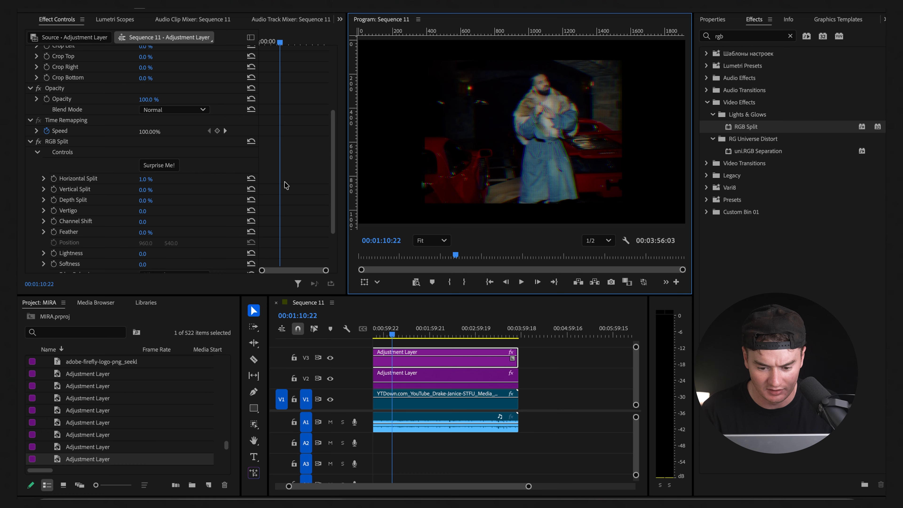
{"action": "left_click", "coordinate": [152, 178]}
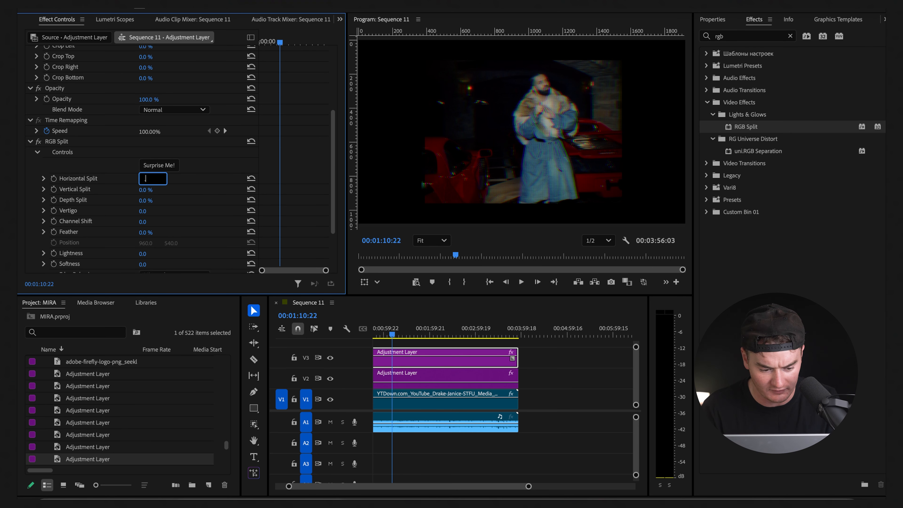
{"action": "key", "text": "Return"}
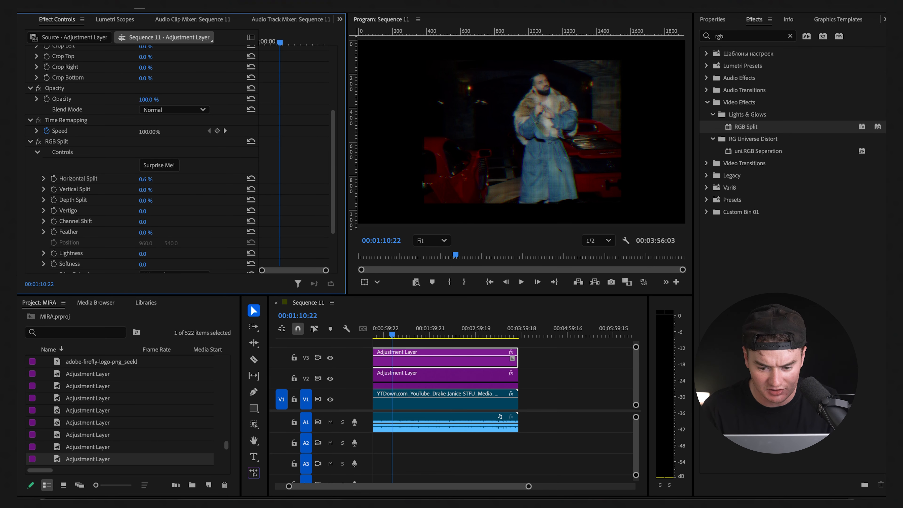
{"action": "scroll", "coordinate": [601, 191], "scroll_direction": "up", "scroll_amount": 2}
{"action": "left_click", "coordinate": [431, 240]}
{"action": "left_click", "coordinate": [430, 258]}
{"action": "scroll", "coordinate": [139, 167], "scroll_direction": "down", "scroll_amount": 1}
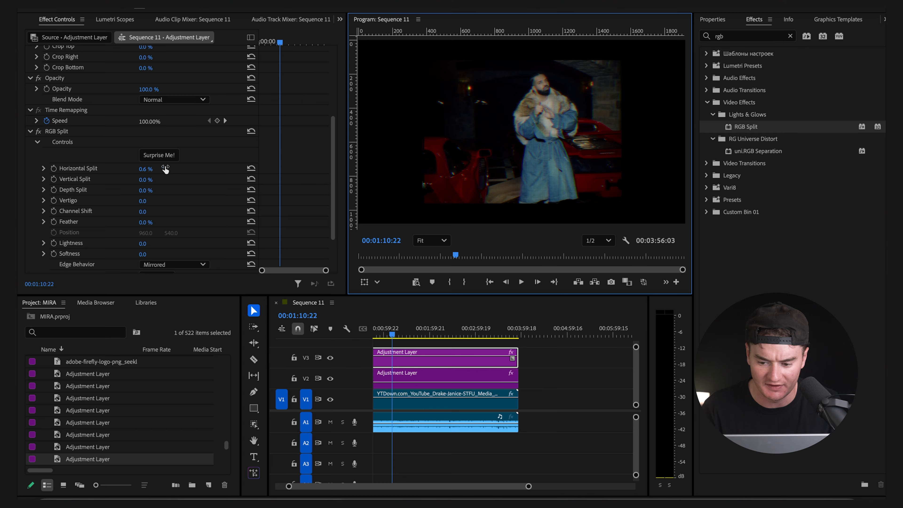
Find the Spherize effect and apply it to the V3 adjustment layer.
{"action": "left_click_drag", "start_coordinate": [740, 37], "coordinate": [671, 41]}
{"action": "key", "text": "BackSpace"}
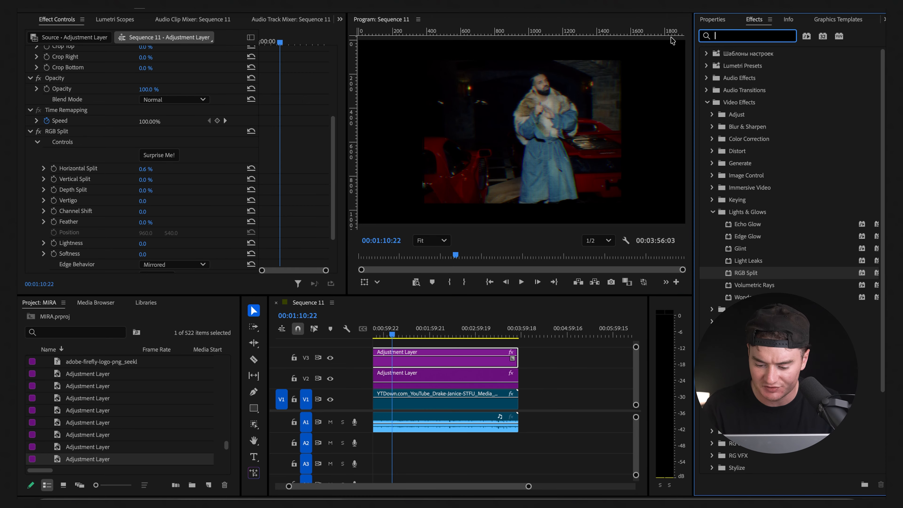
{"action": "type", "text": "spherize"}
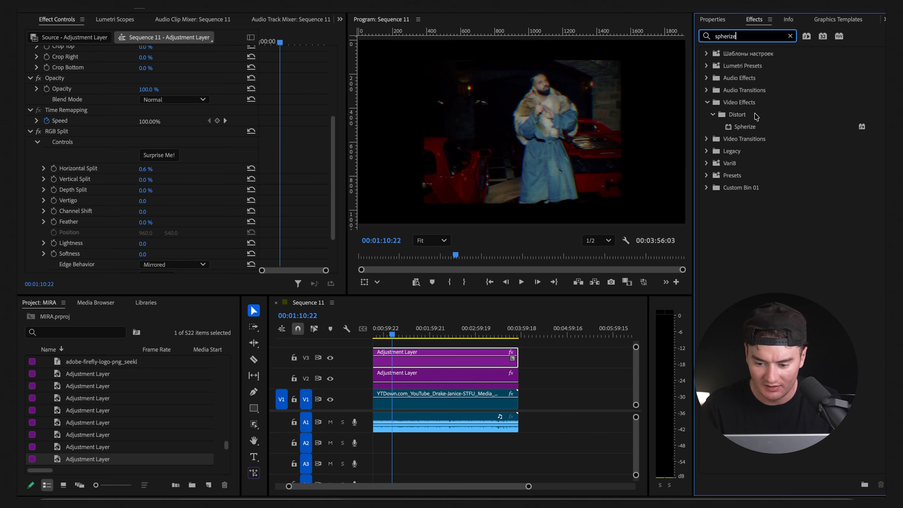
{"action": "left_click", "coordinate": [762, 125]}
{"action": "left_click_drag", "start_coordinate": [429, 319], "coordinate": [411, 354]}
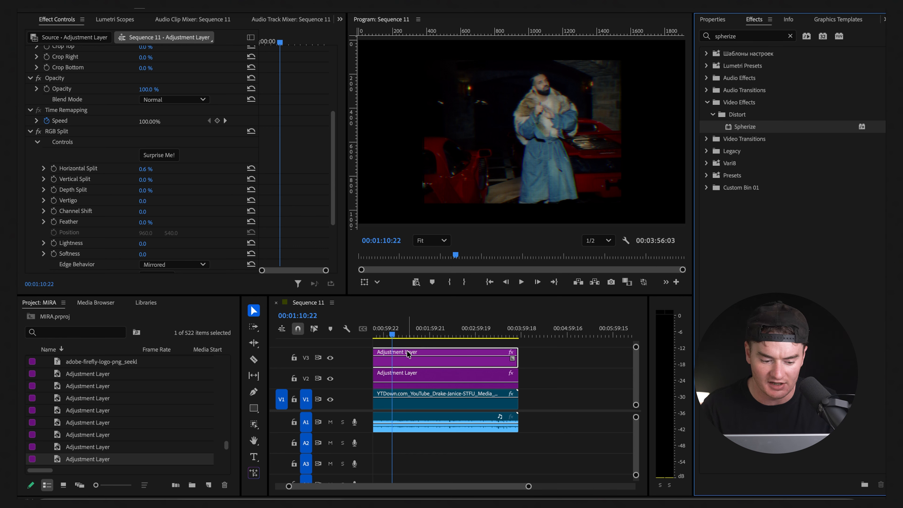
Set the Spherize effect's Radius to 1000.
{"action": "left_click", "coordinate": [142, 224]}
{"action": "type", "text": "100"}
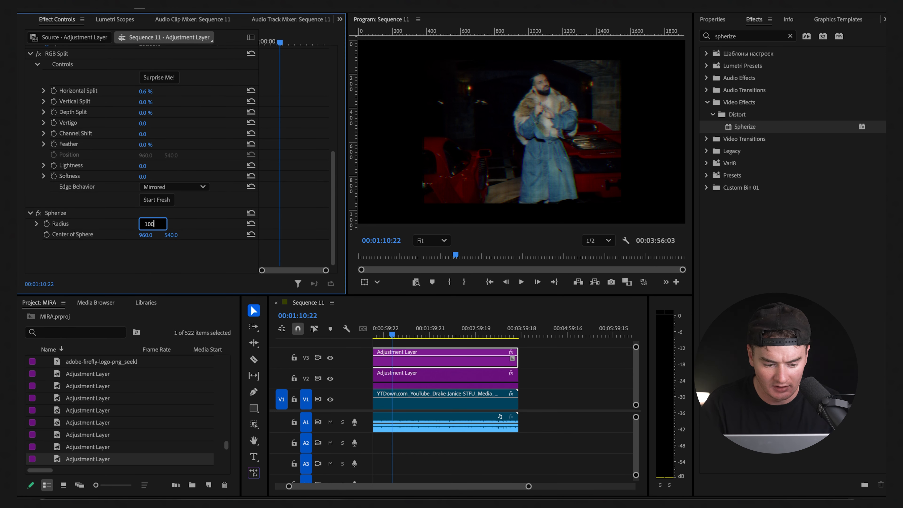
{"action": "type", "text": "0"}
{"action": "key", "text": "Return"}
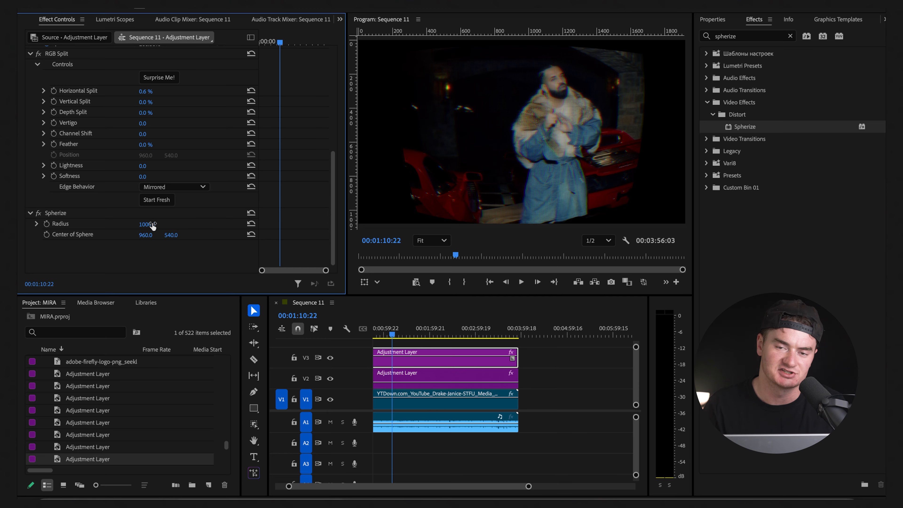
Nudge the Spherize Radius to 1001 and move the Center of Sphere vertically to 659.
{"action": "left_click_drag", "start_coordinate": [146, 225], "coordinate": [176, 234]}
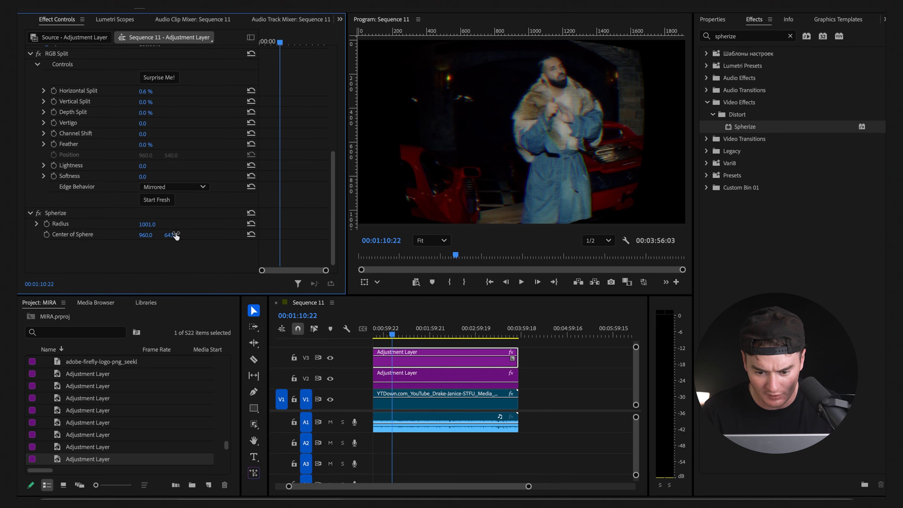
{"action": "left_click", "coordinate": [417, 171]}
{"action": "left_click_drag", "start_coordinate": [174, 237], "coordinate": [174, 237]}
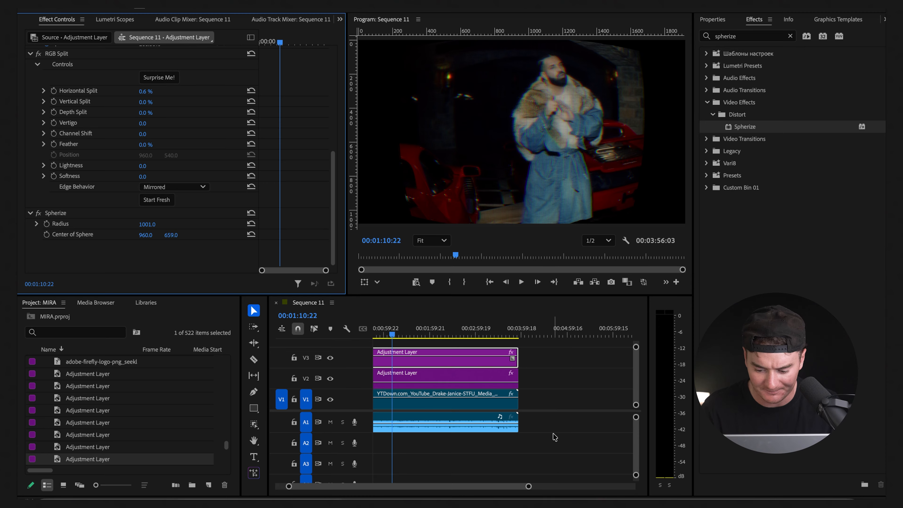
Find the Focus Blur effect and apply it to the V3 adjustment layer.
{"action": "left_click", "coordinate": [790, 36]}
{"action": "left_click", "coordinate": [782, 36]}
{"action": "type", "text": "focus"}
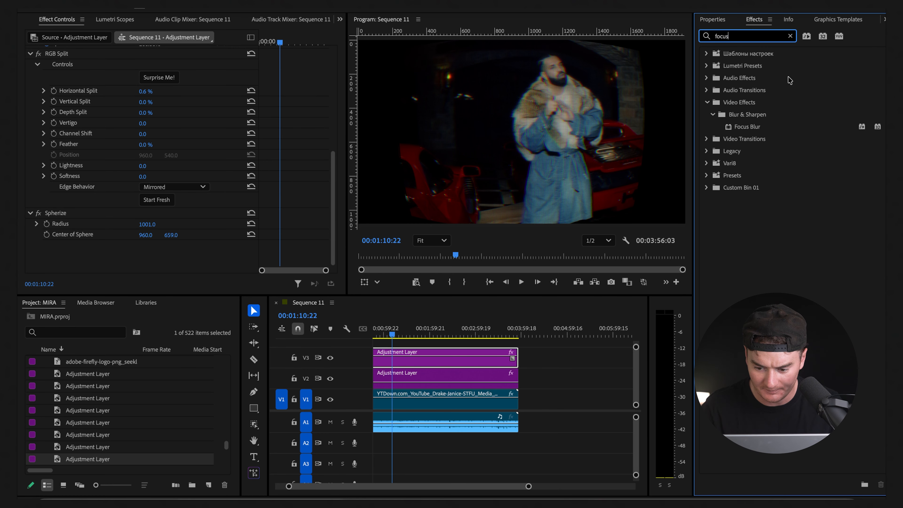
{"action": "left_click_drag", "start_coordinate": [747, 126], "coordinate": [442, 356]}
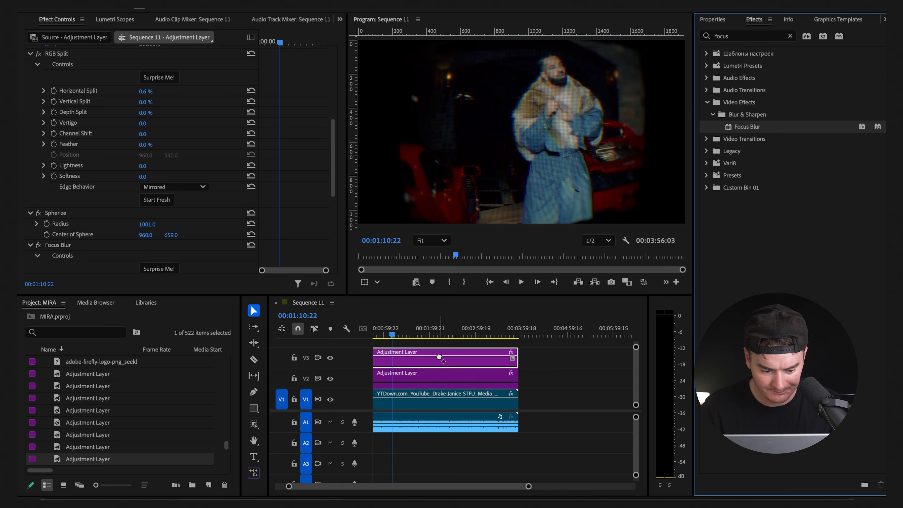
Set the Focus Blur effect's Blur Amount to 20 and its Softness to 100.
{"action": "left_click", "coordinate": [152, 180]}
{"action": "type", "text": "20"}
{"action": "key", "text": "Return"}
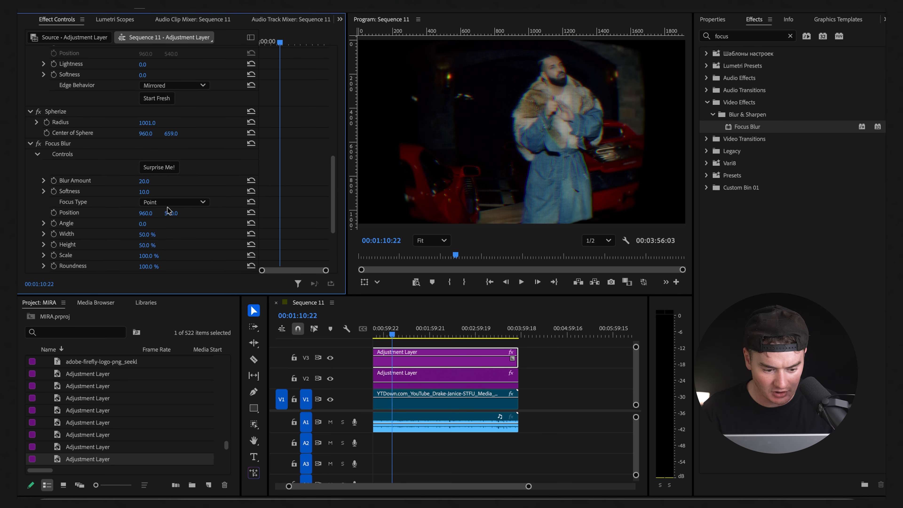
{"action": "left_click", "coordinate": [146, 191]}
{"action": "type", "text": "100"}
{"action": "key", "text": "Return"}
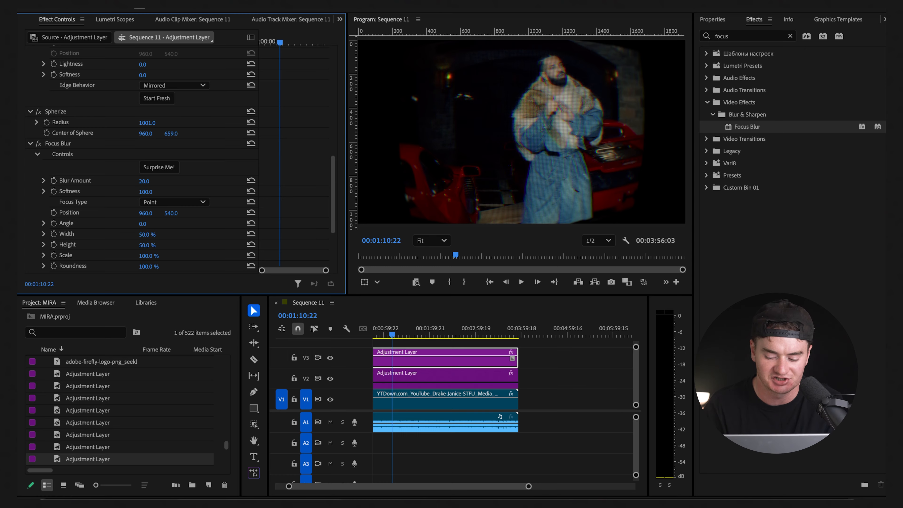
{"action": "scroll", "coordinate": [206, 157], "scroll_direction": "down", "scroll_amount": 3}
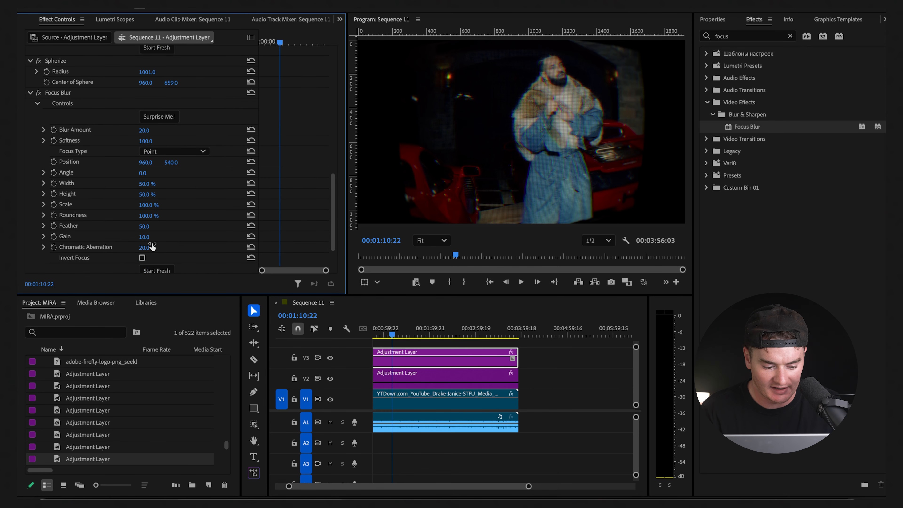
Set the Focus Blur's Chromatic Aberration to 100 and add the Strobe Light effect to the V3 adjustment layer.
{"action": "left_click", "coordinate": [150, 247]}
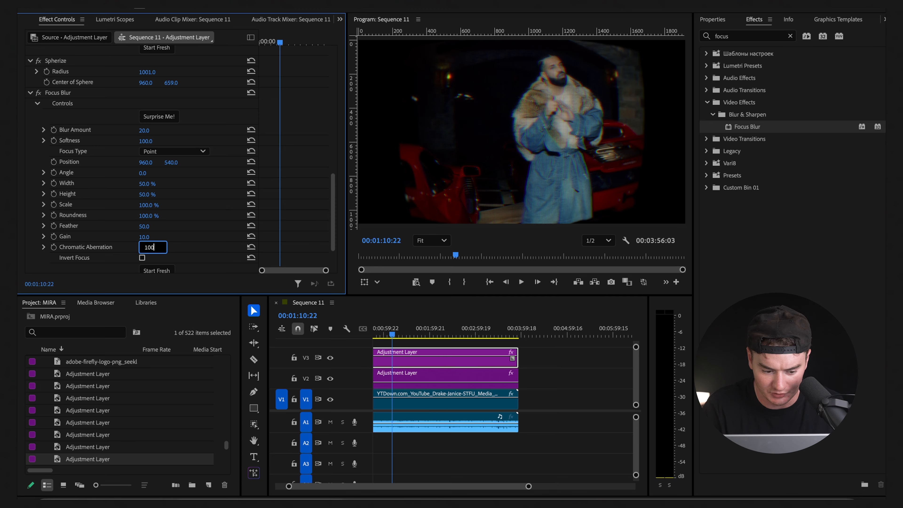
{"action": "key", "text": "Return"}
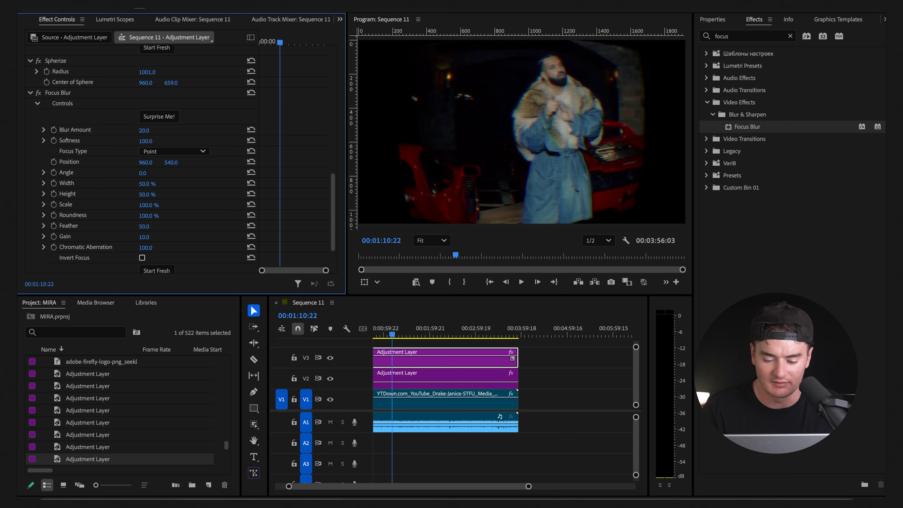
{"action": "key", "text": "shift+f"}
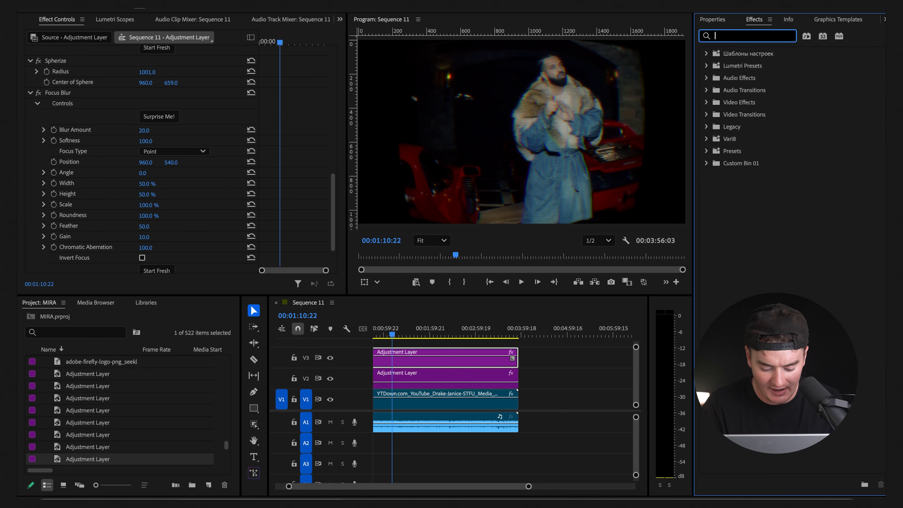
{"action": "type", "text": "strobe"}
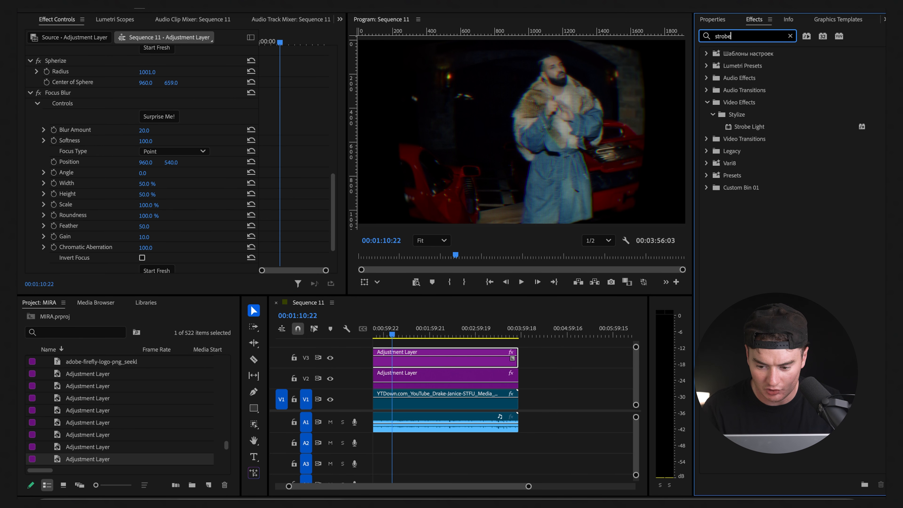
{"action": "left_click", "coordinate": [763, 130]}
{"action": "left_click_drag", "start_coordinate": [416, 338], "coordinate": [412, 353]}
Configure Strobe Light with a white Strobe Color, Blend With Original 98%, Strobe Duration 0.10 and Strobe Period 0.20.
{"action": "scroll", "coordinate": [285, 218], "scroll_direction": "down", "scroll_amount": 7}
{"action": "left_click", "coordinate": [146, 173]}
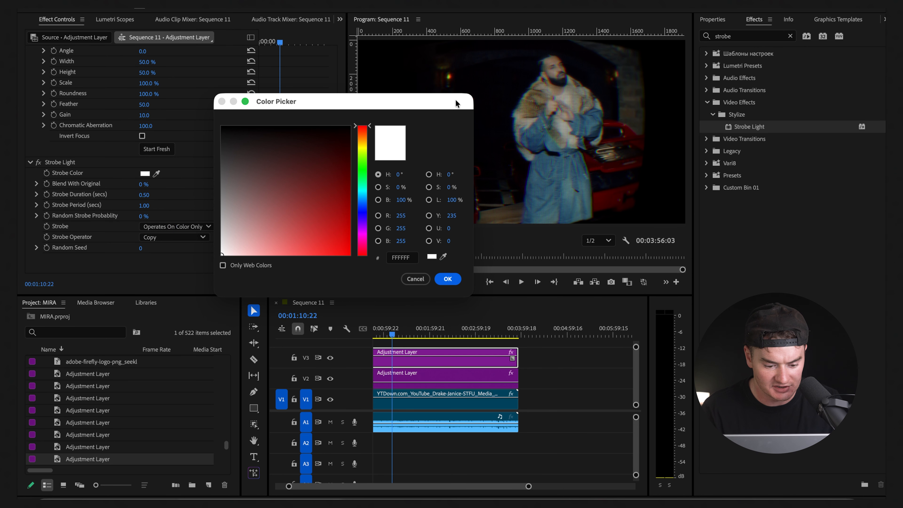
{"action": "left_click", "coordinate": [448, 279]}
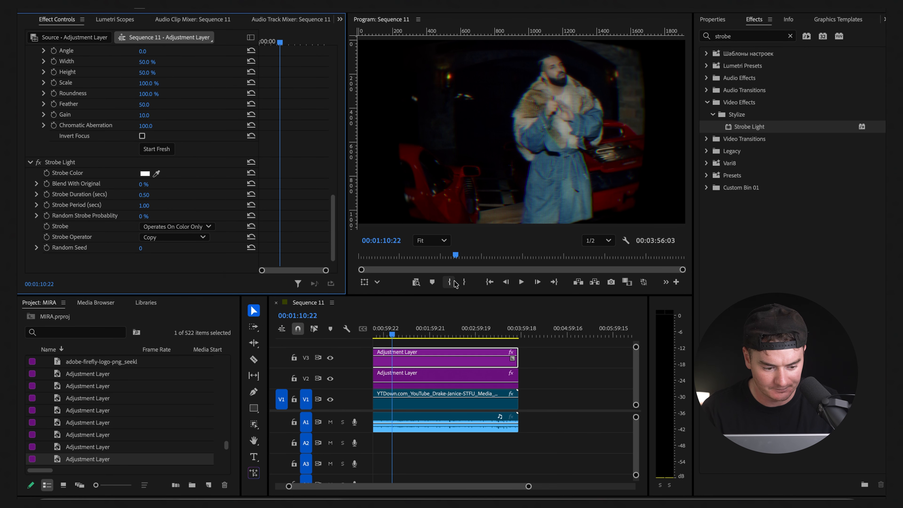
{"action": "left_click", "coordinate": [152, 183]}
{"action": "type", "text": "98"}
{"action": "key", "text": "Return"}
{"action": "left_click", "coordinate": [144, 195]}
{"action": "type", "text": ".1"}
{"action": "key", "text": "Return"}
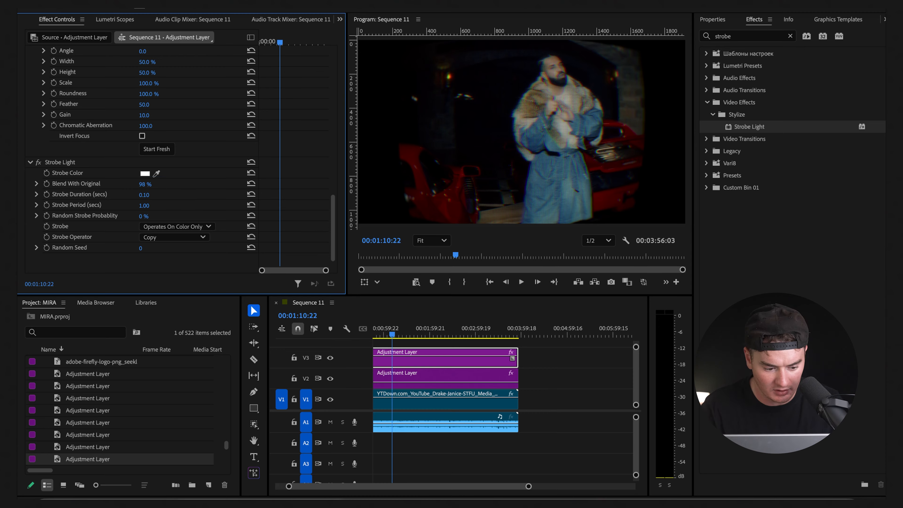
{"action": "left_click", "coordinate": [148, 206]}
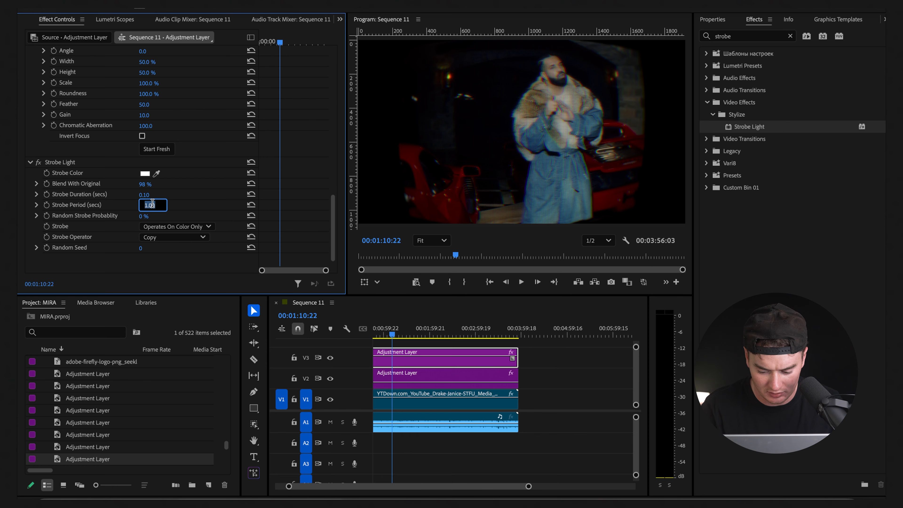
{"action": "type", "text": ".2"}
{"action": "key", "text": "Return"}
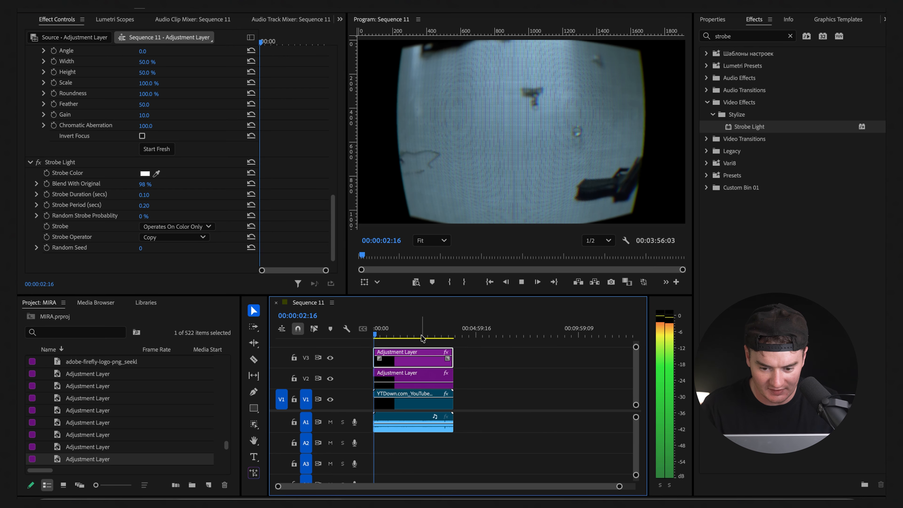
Preview the finished look on another shot, moving the playhead to about 00:01:15:13.
{"action": "key", "text": "space"}
{"action": "left_click_drag", "start_coordinate": [392, 334], "coordinate": [400, 335]}
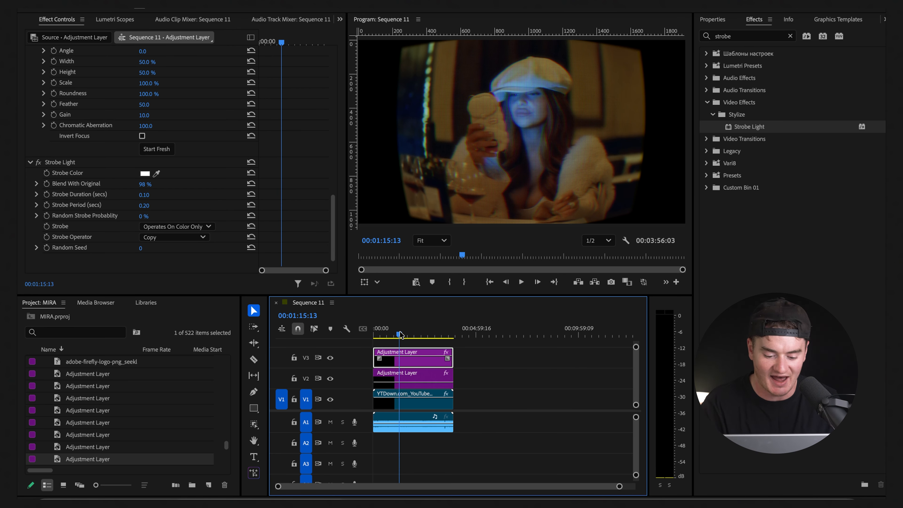
Duplicate the V2 and V3 adjustment layers onto the empty part of the timeline after the music video clip.
{"action": "key", "text": "minus"}
{"action": "left_click_drag", "start_coordinate": [465, 378], "coordinate": [516, 359]}
{"action": "left_click", "coordinate": [499, 335]}
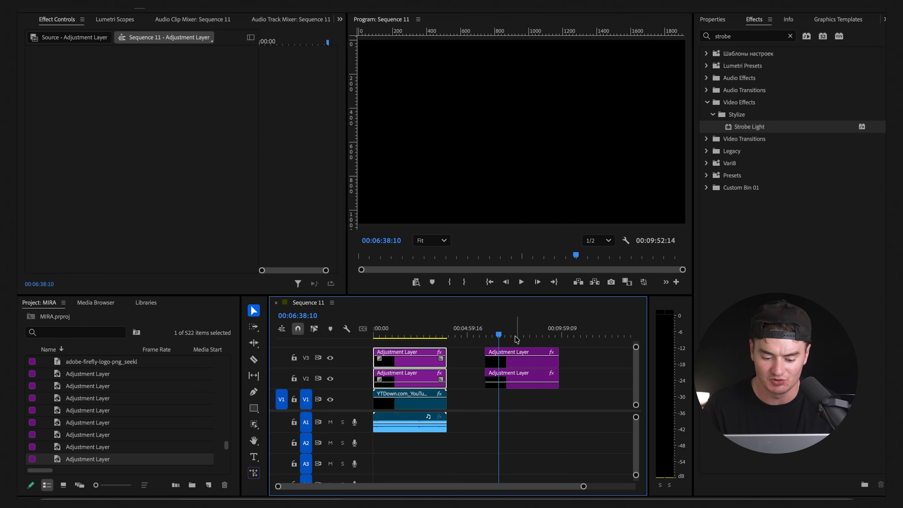
Delete the duplicated adjustment layers beyond the music video clip.
{"action": "key", "text": "ctrl+s"}
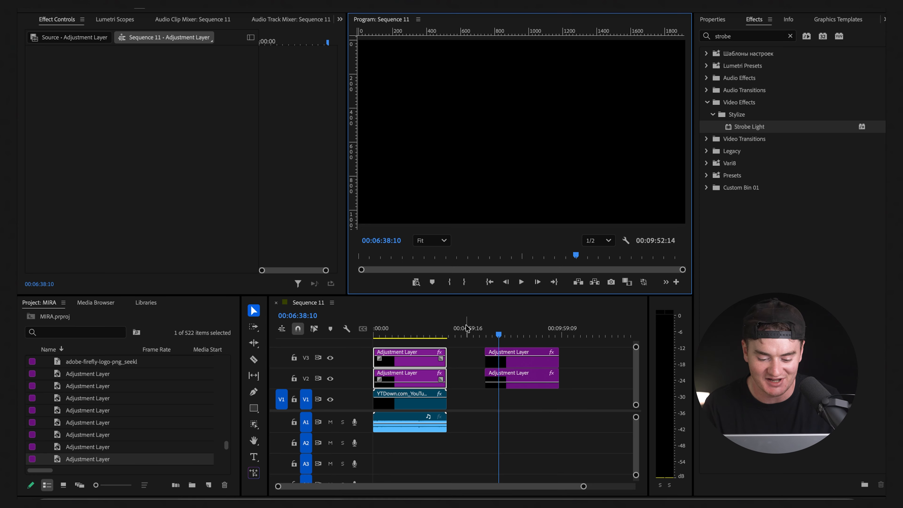
{"action": "left_click_drag", "start_coordinate": [462, 352], "coordinate": [540, 413]}
{"action": "key", "text": "Delete"}
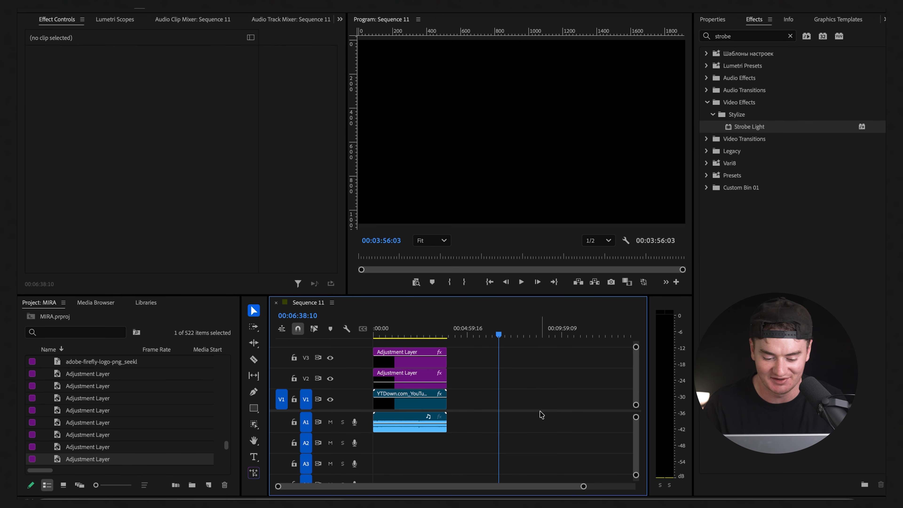
Mark a section of the 2026-07-30 screen recording ending at 00:04:21:39 and place it on V1 at 00:07:34:21.
{"action": "left_click", "coordinate": [407, 336]}
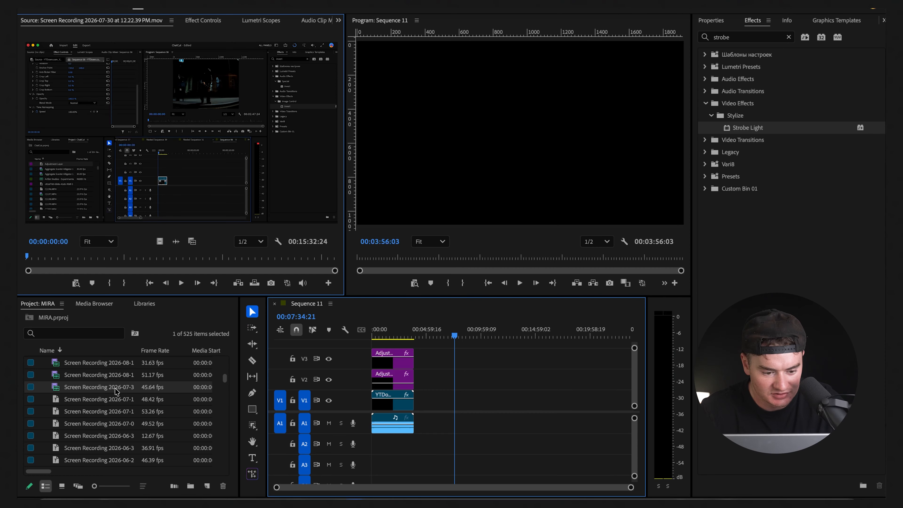
{"action": "left_click_drag", "start_coordinate": [61, 258], "coordinate": [112, 254]}
{"action": "key", "text": "i"}
{"action": "key", "text": "o"}
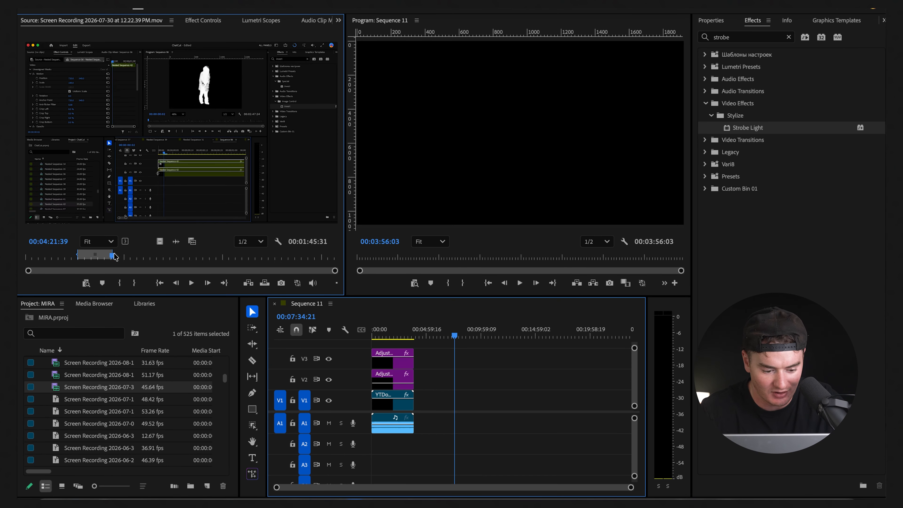
{"action": "left_click_drag", "start_coordinate": [176, 241], "coordinate": [458, 400]}
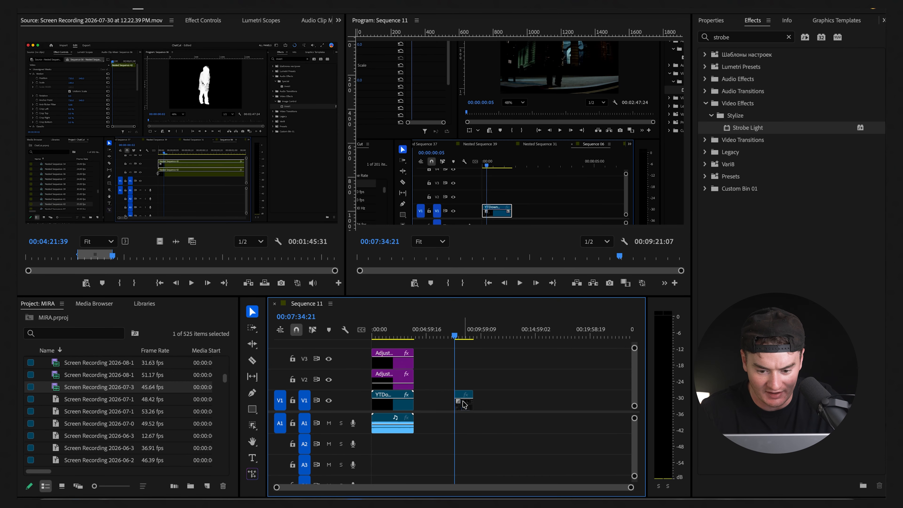
Set the Scale of the screen recording clip on V1 to 68.
{"action": "left_click", "coordinate": [440, 246]}
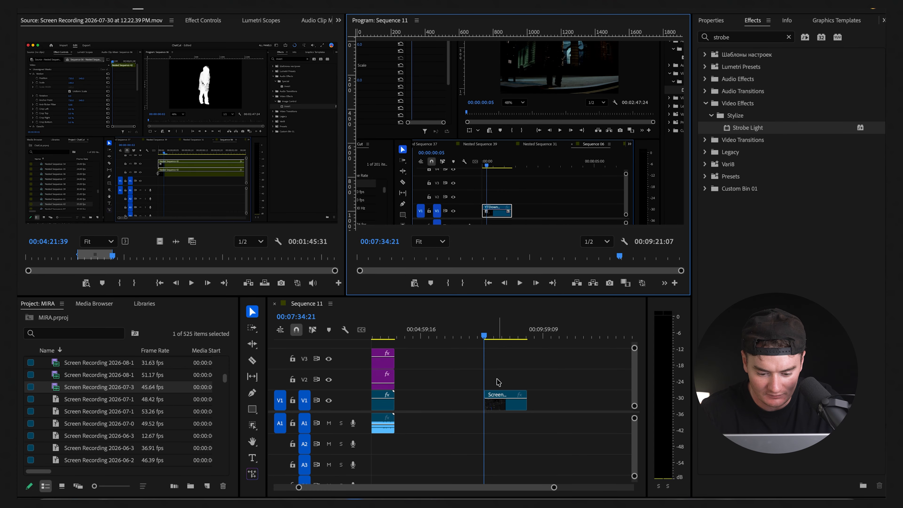
{"action": "left_click", "coordinate": [490, 393]}
{"action": "left_click", "coordinate": [217, 22]}
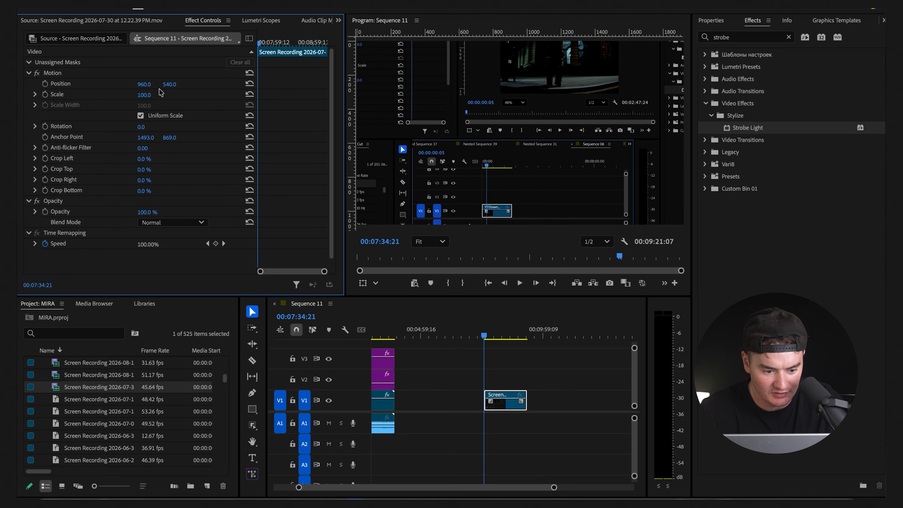
{"action": "left_click_drag", "start_coordinate": [143, 94], "coordinate": [152, 95]}
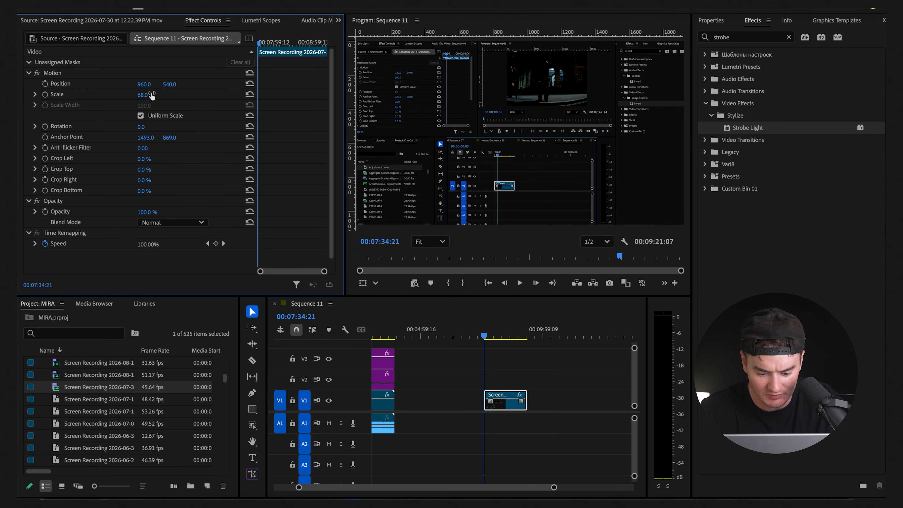
Duplicate the V2 and V3 adjustment layers over the screen recording clip and try adjusting the clip's Scale.
{"action": "left_click_drag", "start_coordinate": [412, 380], "coordinate": [531, 361]}
{"action": "scroll", "coordinate": [500, 362], "scroll_direction": "up", "scroll_amount": 5}
{"action": "scroll", "coordinate": [498, 362], "scroll_direction": "down", "scroll_amount": 5}
{"action": "left_click", "coordinate": [498, 402]}
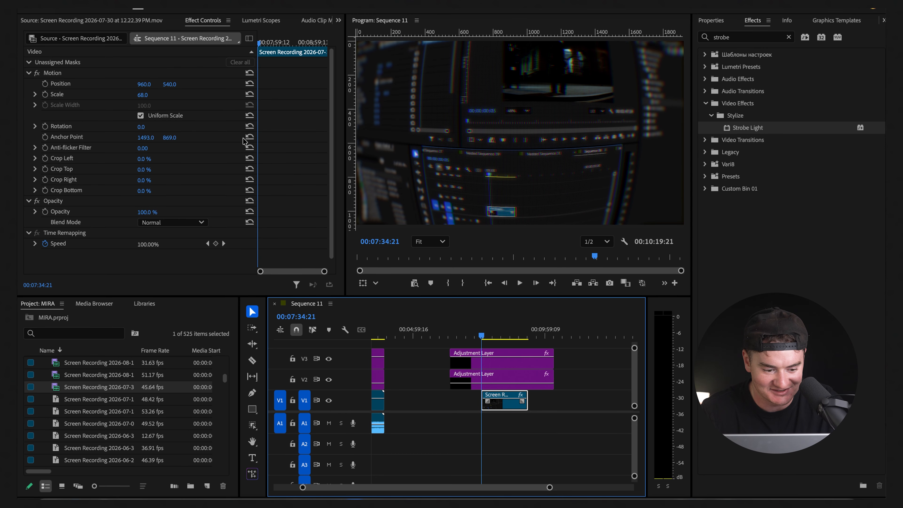
{"action": "mouse_move", "coordinate": [147, 96]}
{"action": "left_mouse_down"}
{"action": "mouse_move", "coordinate": [132, 95]}
{"action": "mouse_move", "coordinate": [142, 96]}
{"action": "left_mouse_up"}
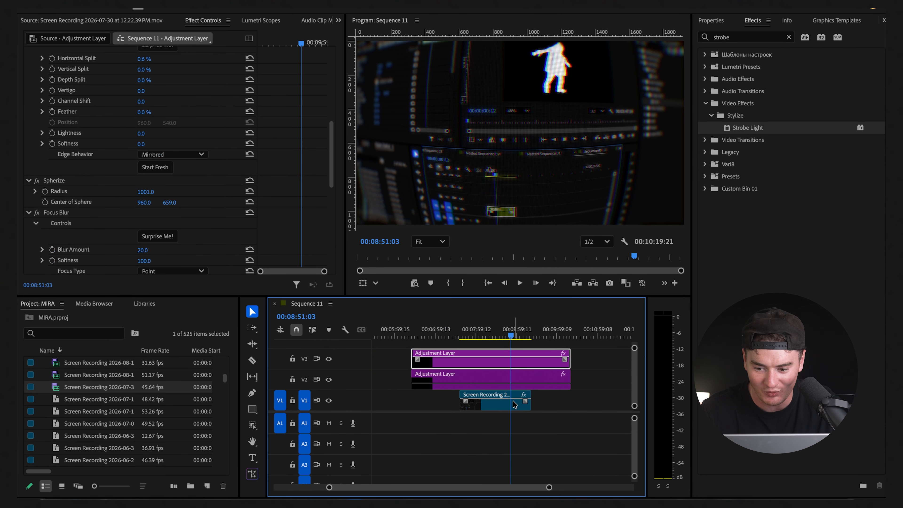
Find the Transform effect and apply it to the screen recording clip on V1.
{"action": "left_click", "coordinate": [780, 39]}
{"action": "type", "text": "tra"}
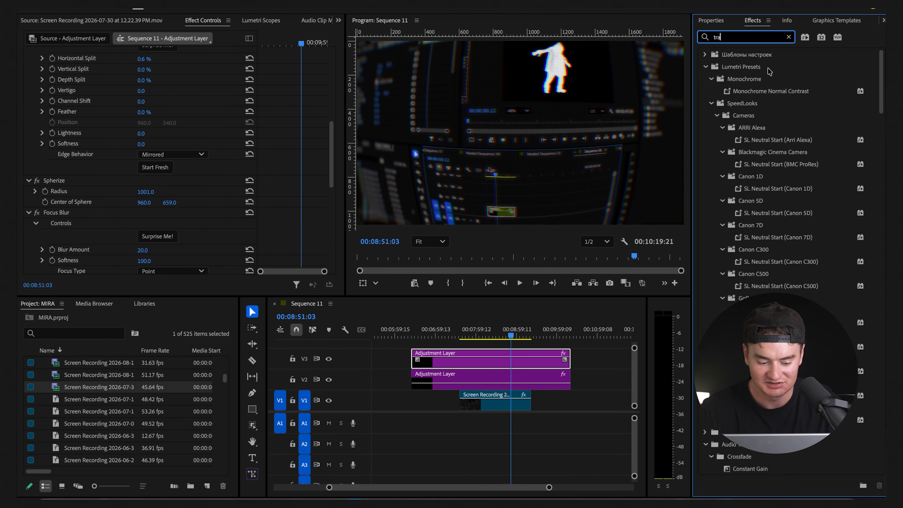
{"action": "key", "text": "BackSpace"}
{"action": "type", "text": "a"}
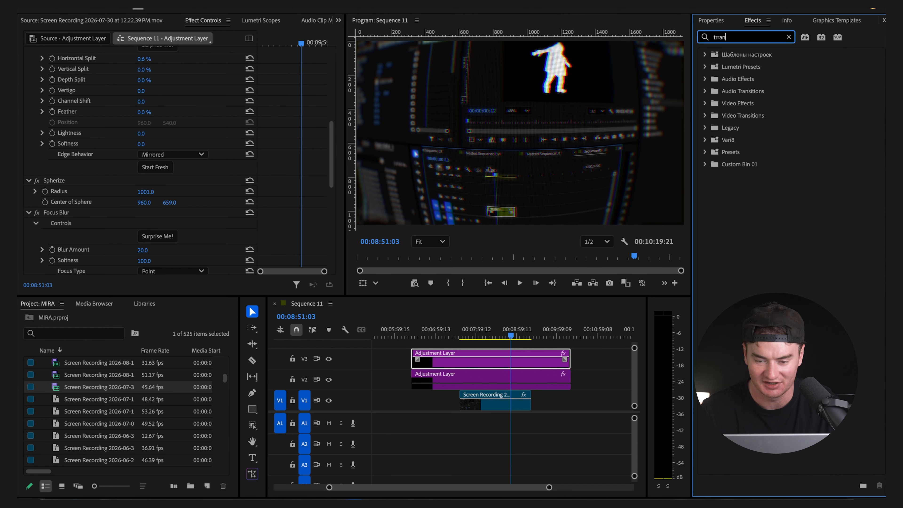
{"action": "type", "text": "a"}
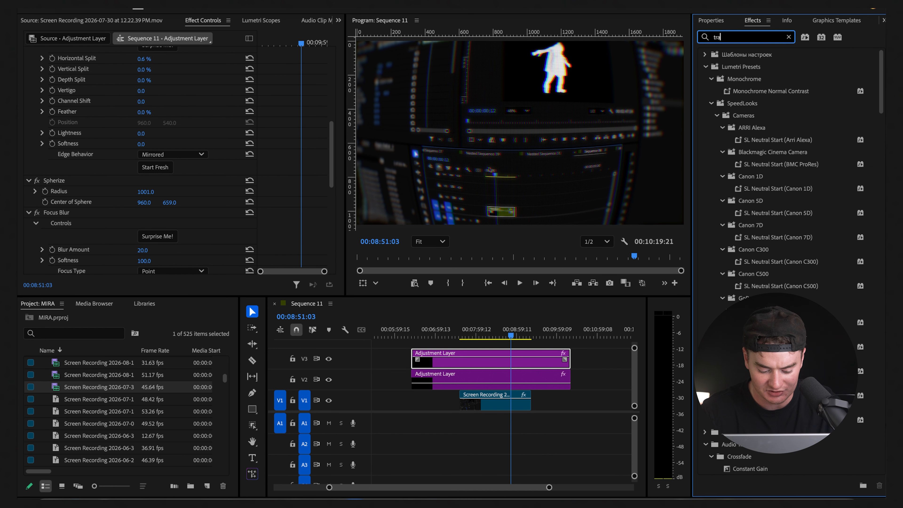
{"action": "type", "text": "nsfo"}
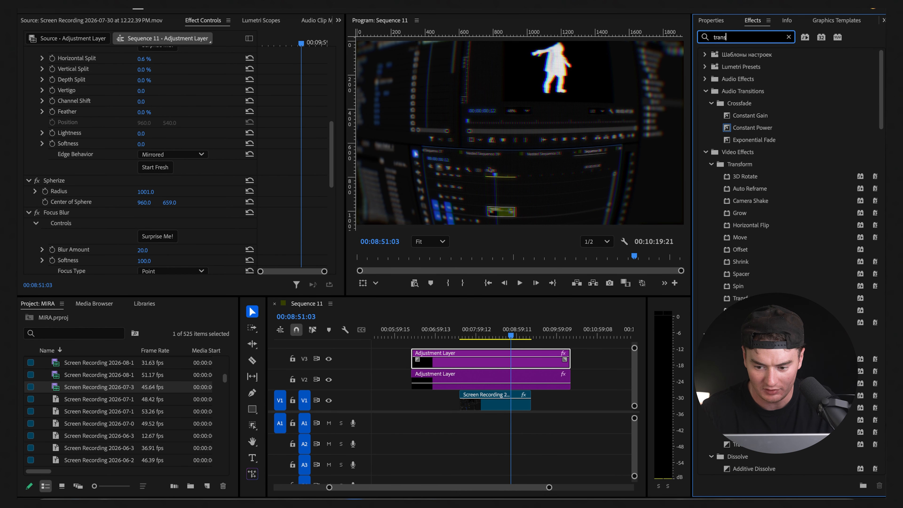
{"action": "left_click_drag", "start_coordinate": [763, 253], "coordinate": [494, 399]}
{"action": "key", "text": "equal"}
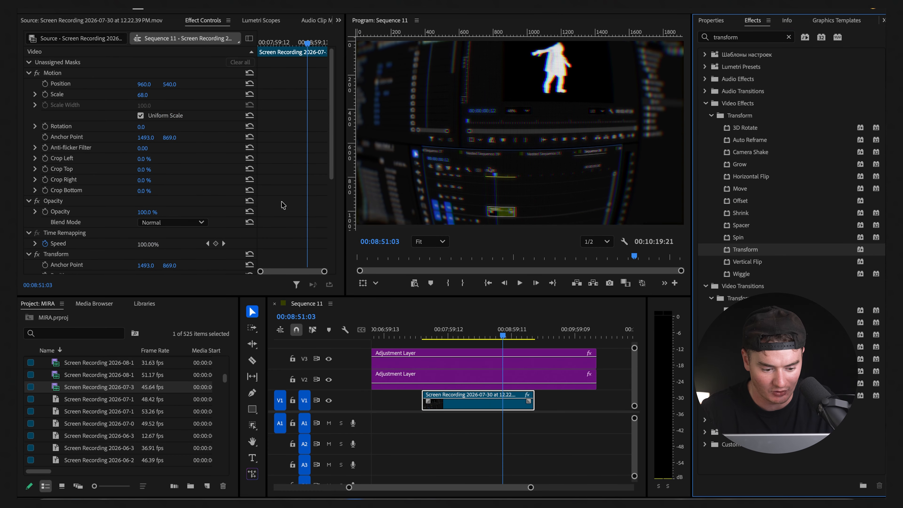
Enable Position and Scale keyframes for the Transform effect at 00:08:51:03 and set its Shutter Angle to 200.
{"action": "scroll", "coordinate": [283, 206], "scroll_direction": "down", "scroll_amount": 5}
{"action": "left_click", "coordinate": [45, 128]}
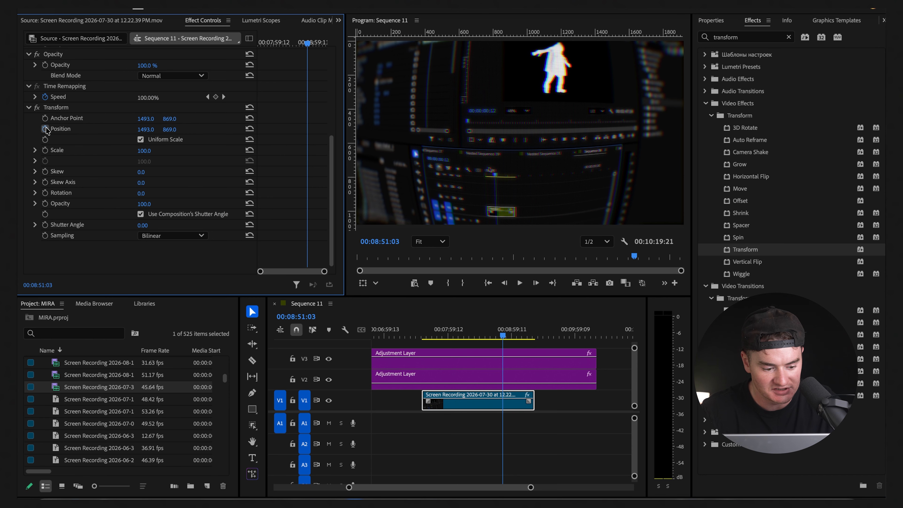
{"action": "left_click", "coordinate": [150, 224]}
{"action": "type", "text": "200"}
{"action": "key", "text": "Return"}
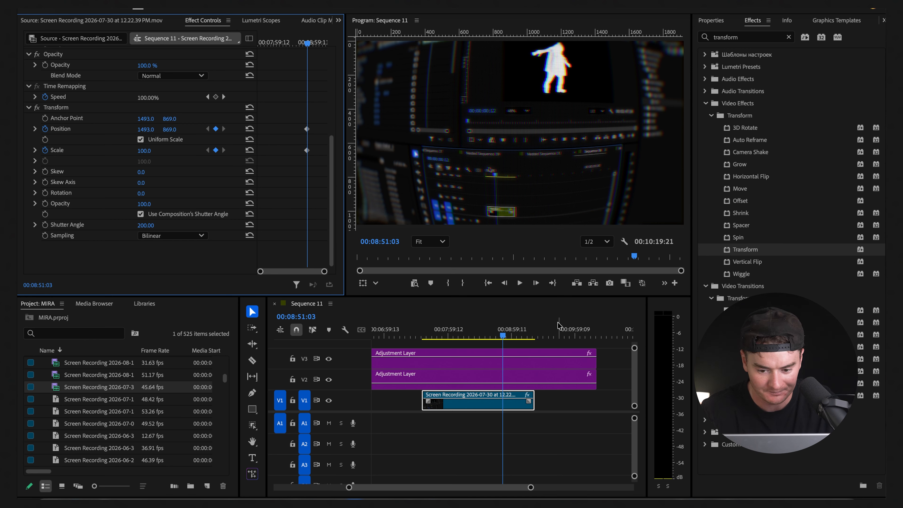
Set the Transform's Scale to 138, its horizontal Position to 2578 and its vertical Anchor Point to 574.
{"action": "left_click_drag", "start_coordinate": [148, 131], "coordinate": [160, 148]}
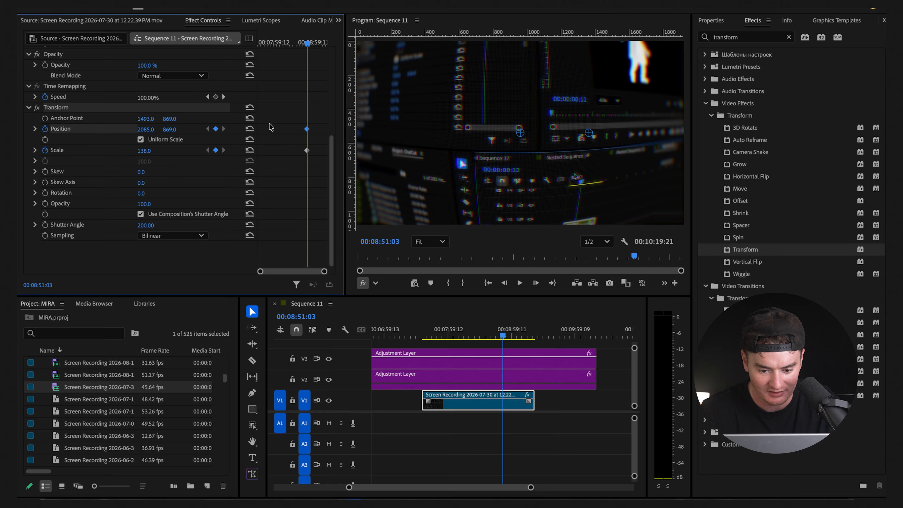
{"action": "left_click_drag", "start_coordinate": [149, 130], "coordinate": [174, 119]}
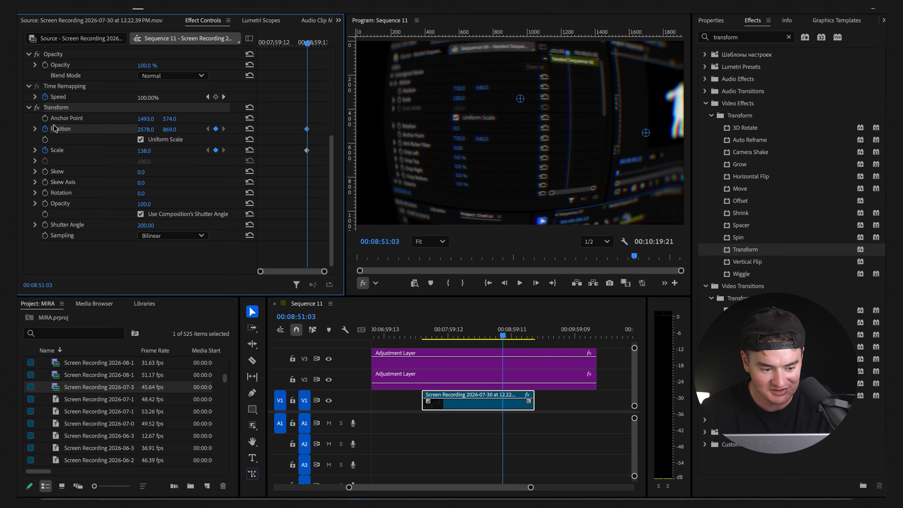
Move ahead to 00:08:51:13 and keyframe the Transform's horizontal Position at 1899.
{"action": "key", "text": "Right"}
{"action": "key", "text": "Right"}
{"action": "key", "text": "Right"}
{"action": "key", "text": "Right"}
{"action": "key", "text": "Right"}
{"action": "key", "text": "Right"}
{"action": "key", "text": "Right"}
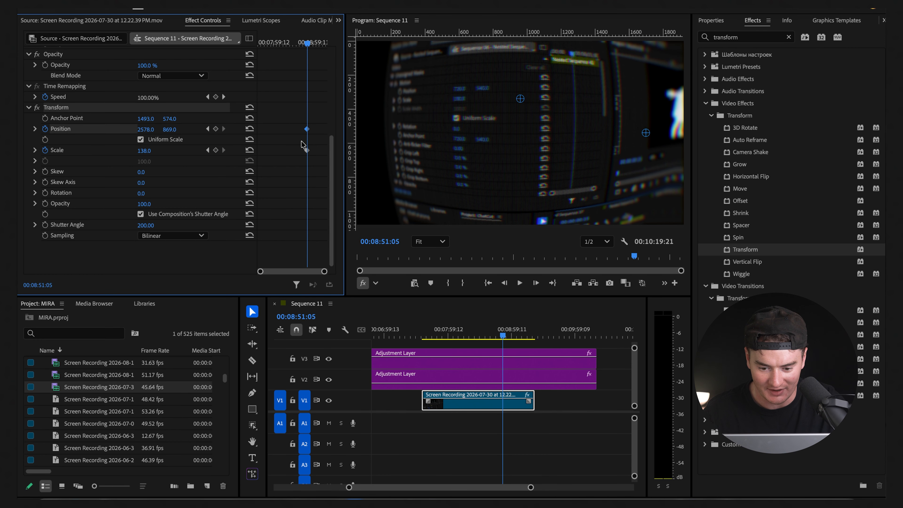
{"action": "left_click_drag", "start_coordinate": [157, 130], "coordinate": [147, 129]}
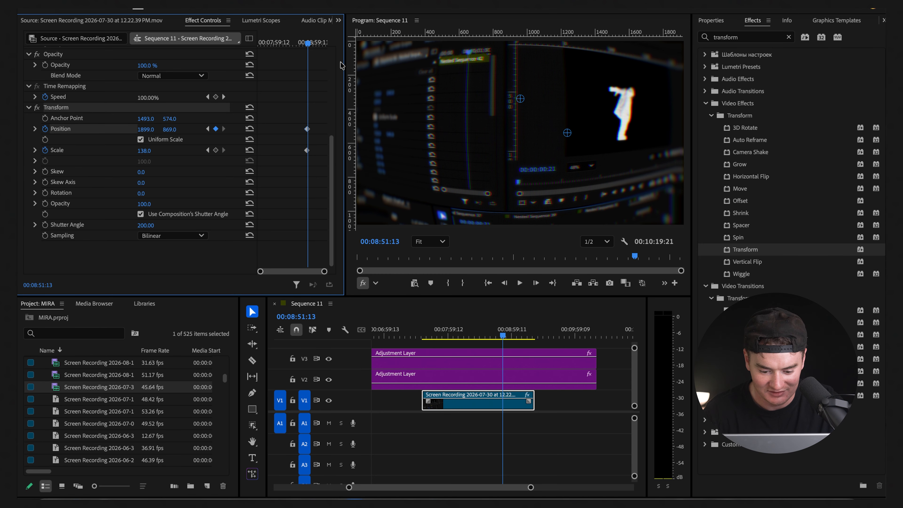
Play back the animated Position move on the screen recording clip from its first keyframe.
{"action": "left_click_drag", "start_coordinate": [325, 271], "coordinate": [287, 272]}
{"action": "left_click", "coordinate": [279, 38]}
{"action": "key", "text": "space"}
{"action": "left_click", "coordinate": [279, 37]}
{"action": "key", "text": "space"}
{"action": "key", "text": "space"}
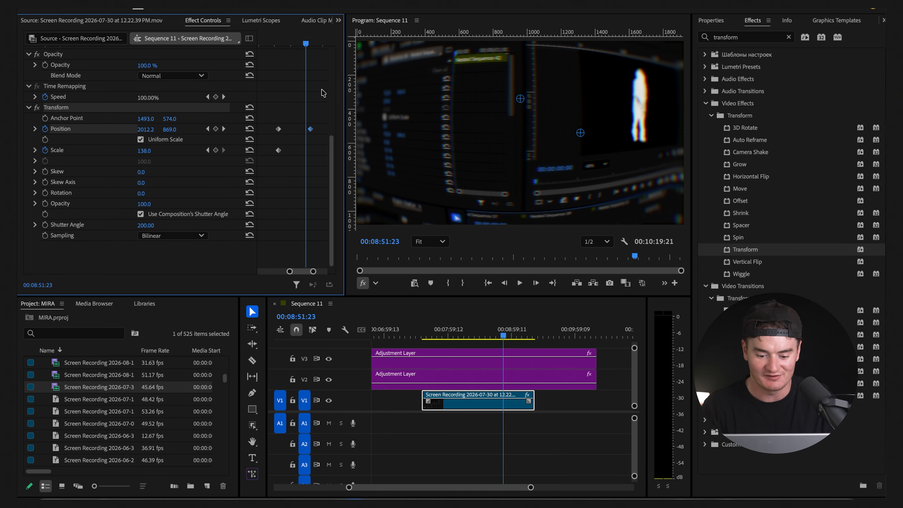